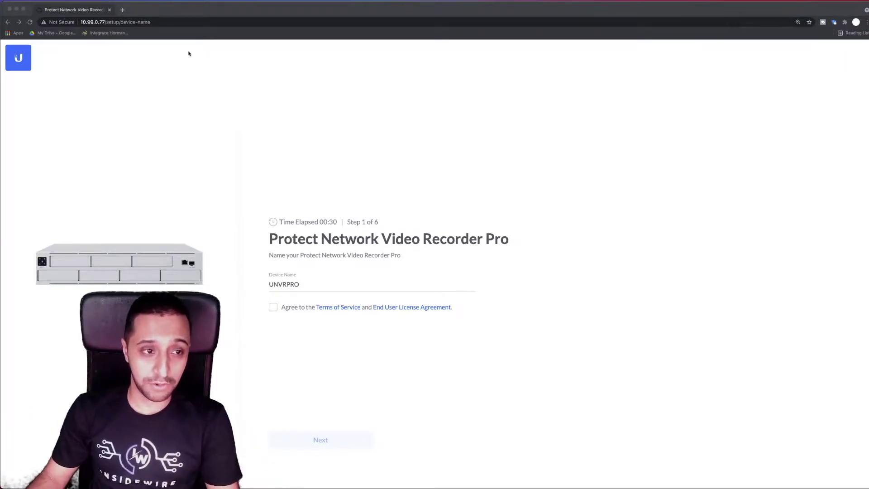
- Accept the terms of service and licence agreement, then sign in to UI.com
click(106, 22)
click(85, 22)
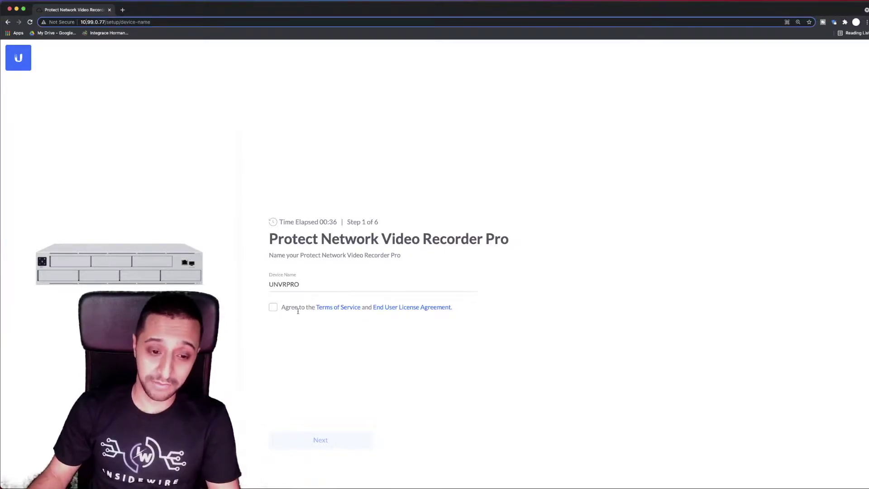
click(271, 309)
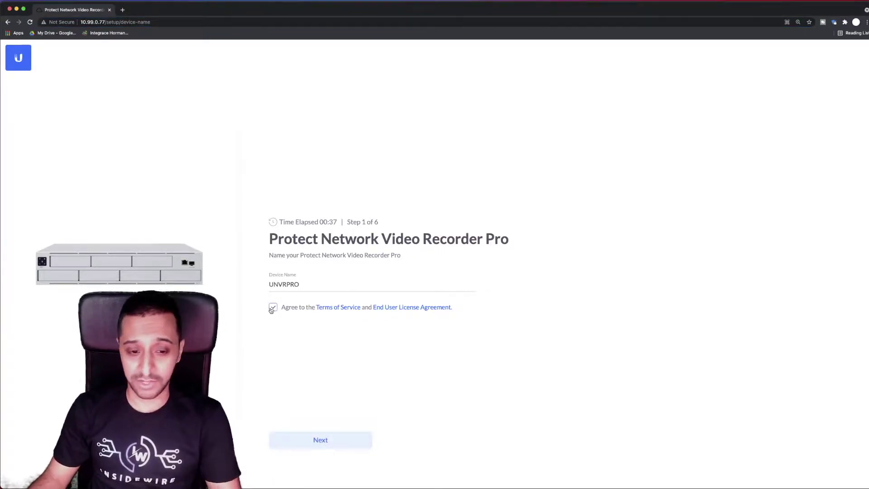
click(314, 446)
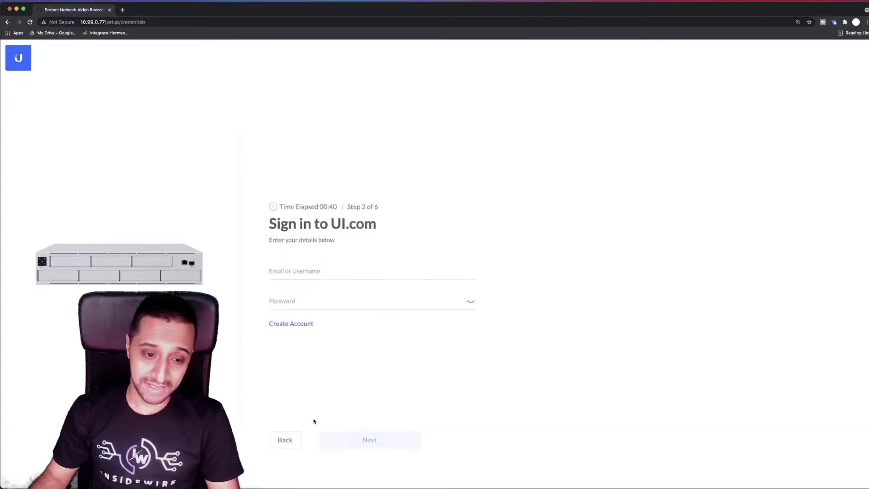
click(301, 273)
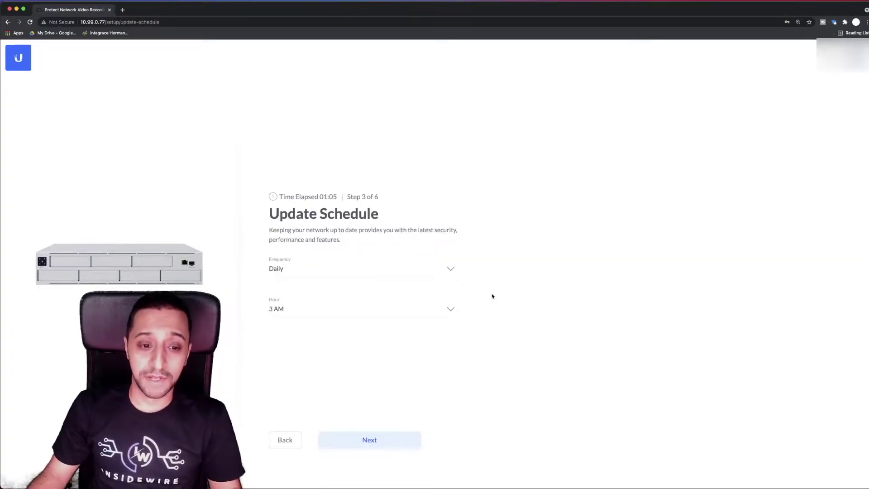
- Set Update Frequency to Disabled and continue toward the Review step
click(351, 269)
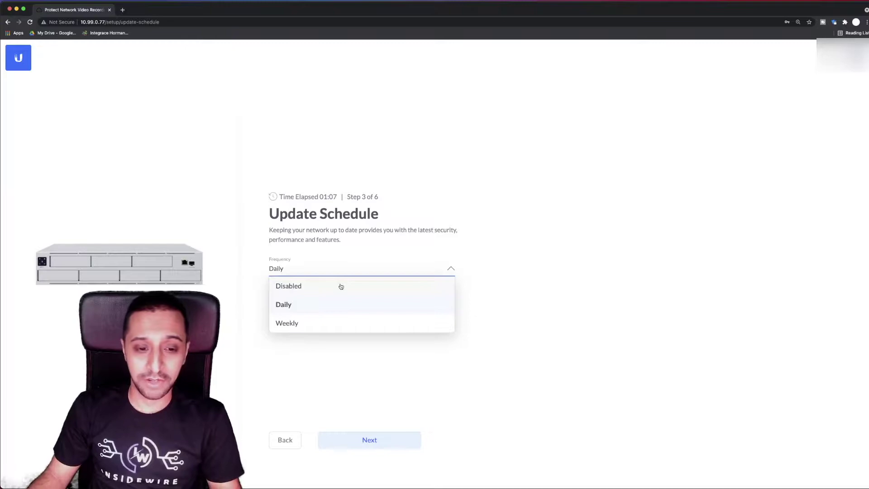
click(340, 285)
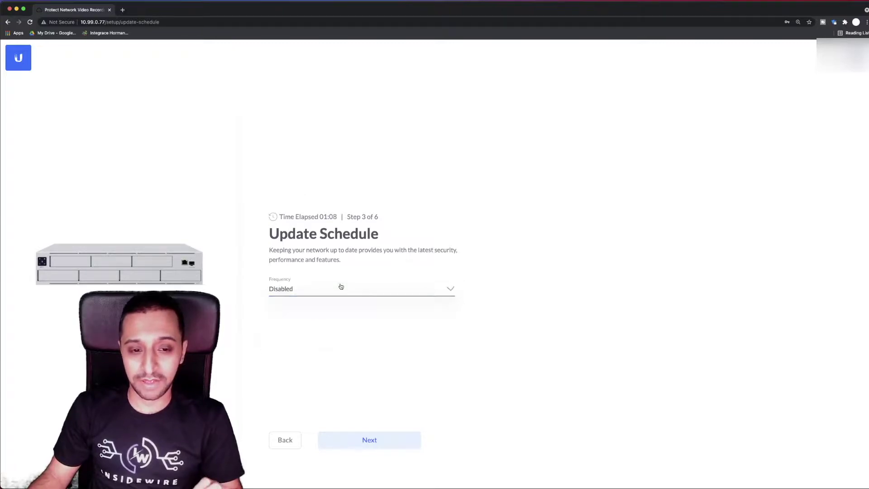
click(394, 444)
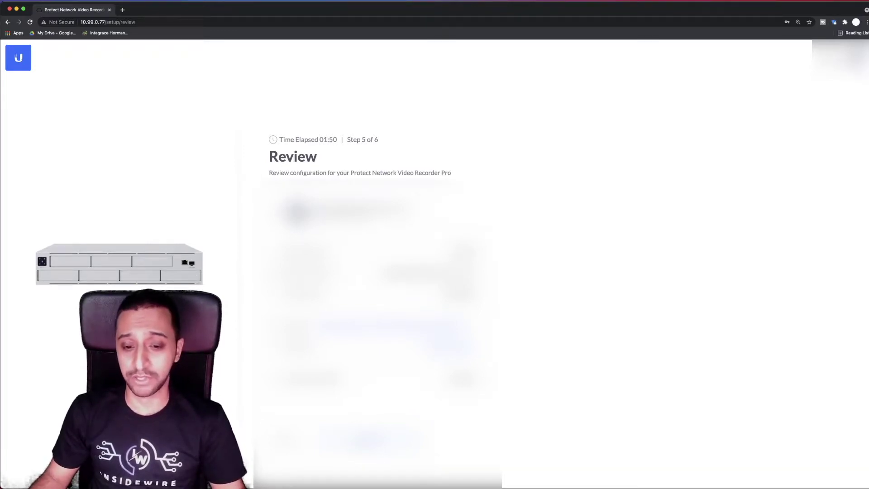
- Finish the reviewed setup and wait for the UNVRPRO portal with Protect 1.19.2 to load
click(373, 440)
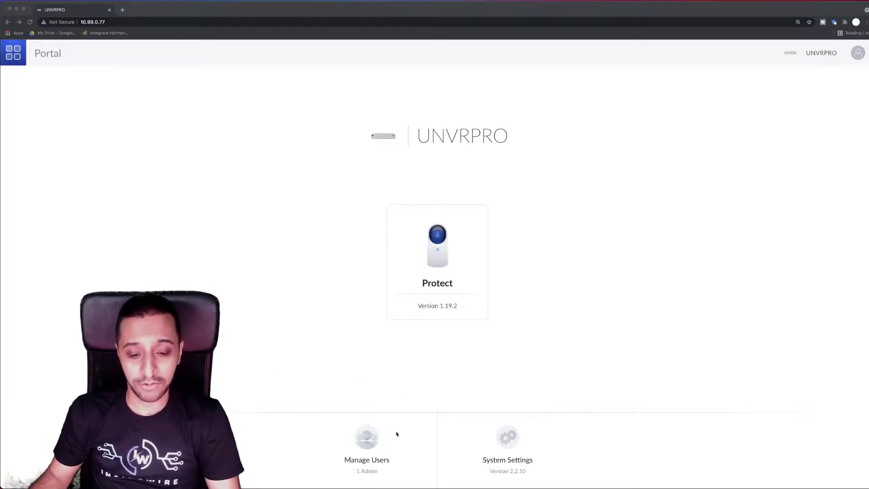
click(390, 388)
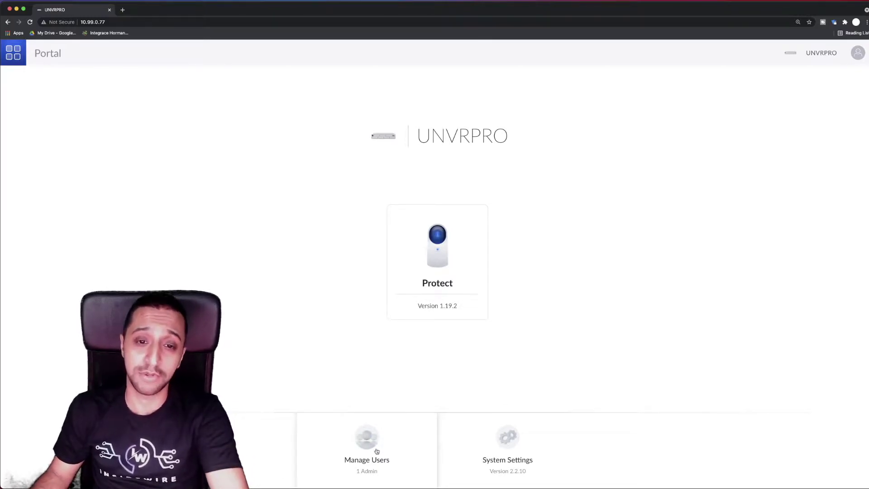
- Open System Settings and review the console's performance and empty storage
click(493, 451)
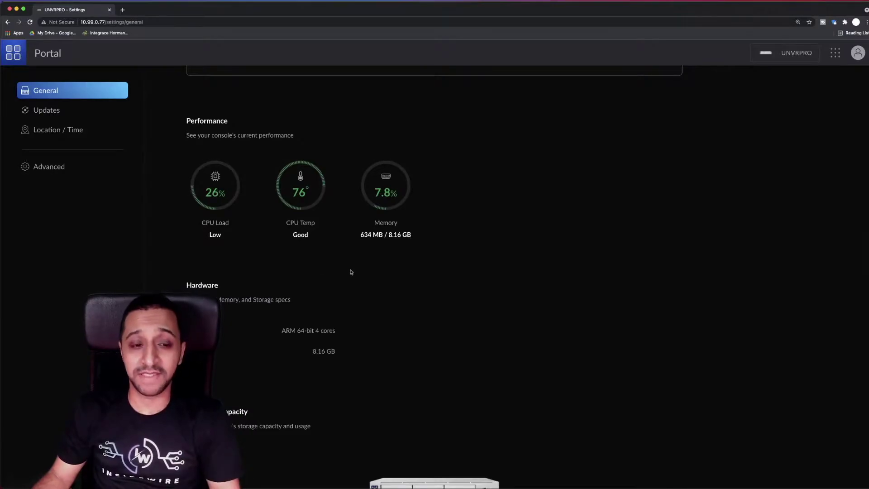
scroll(359, 300, down, 1)
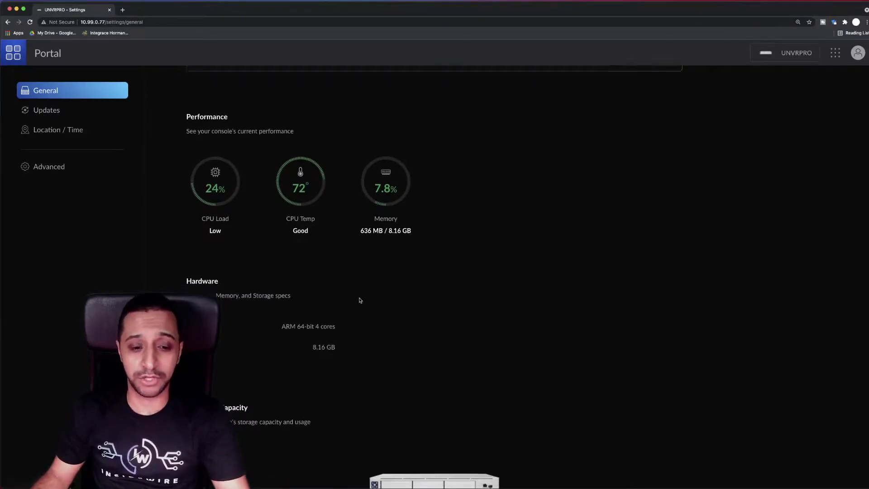
scroll(359, 300, down, 3)
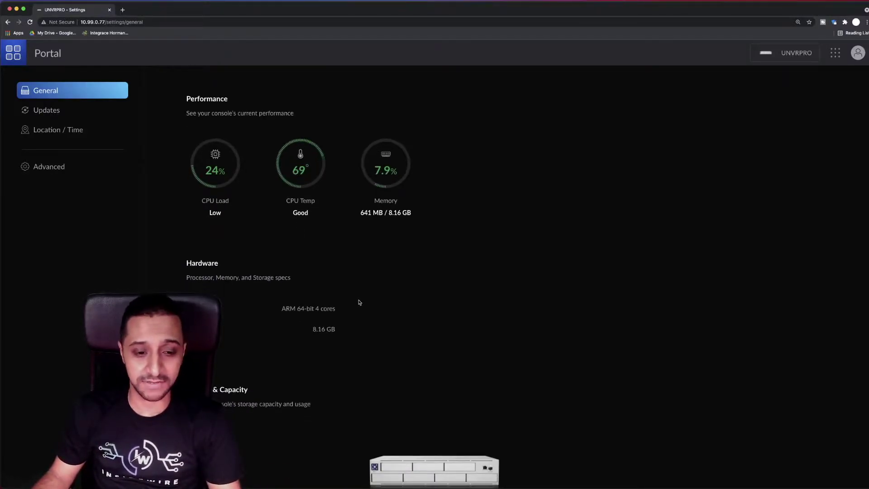
drag(194, 251, 344, 316)
scroll(343, 316, down, 6)
scroll(337, 304, down, 15)
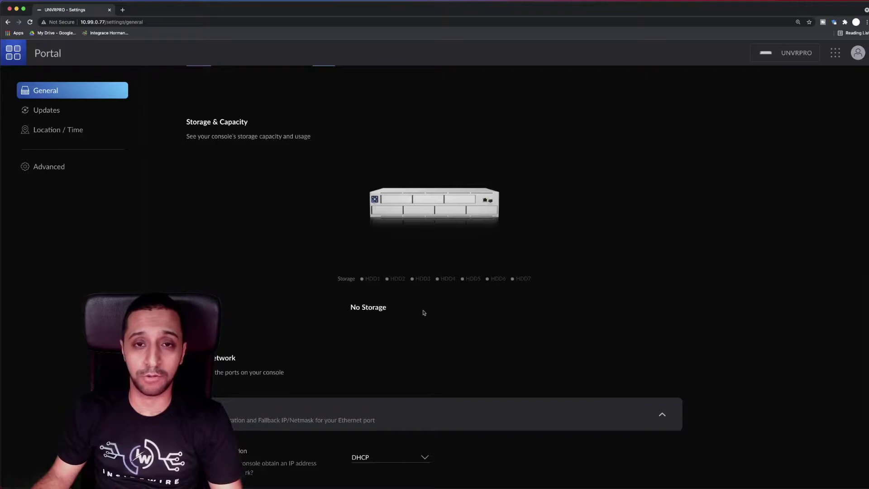
scroll(433, 335, down, 4)
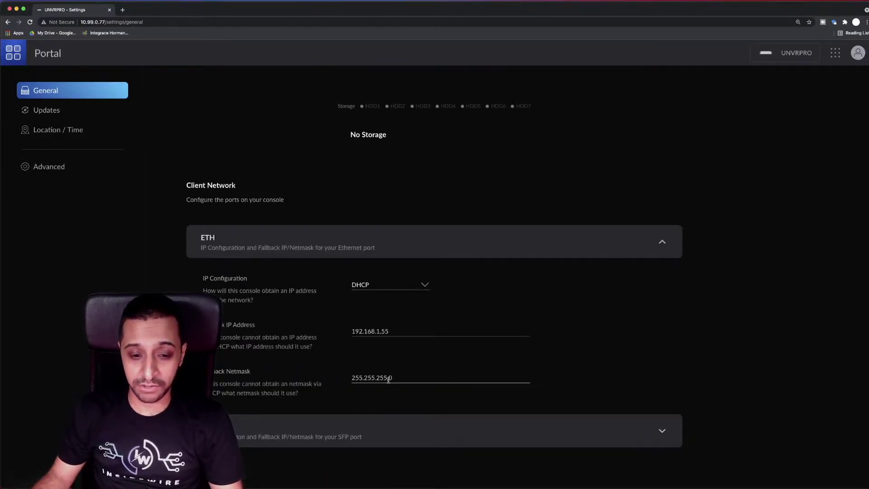
- Expand the SFP port settings and set its IP Configuration to Static
click(421, 431)
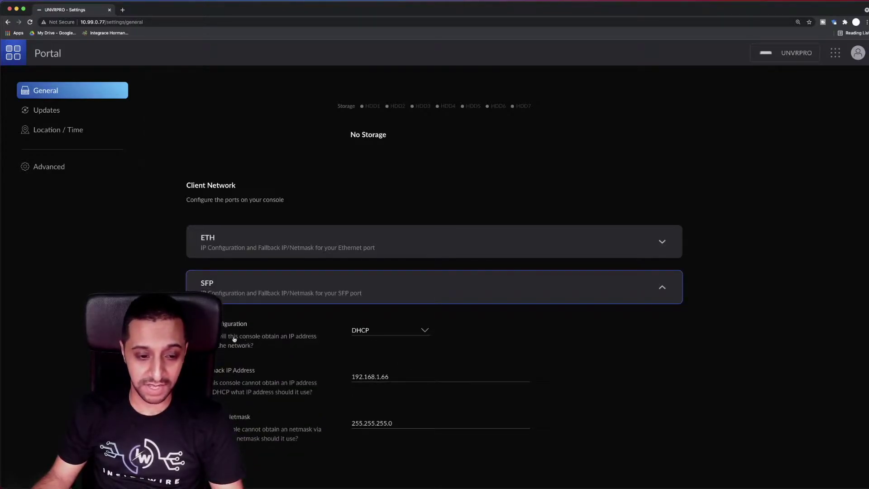
click(409, 330)
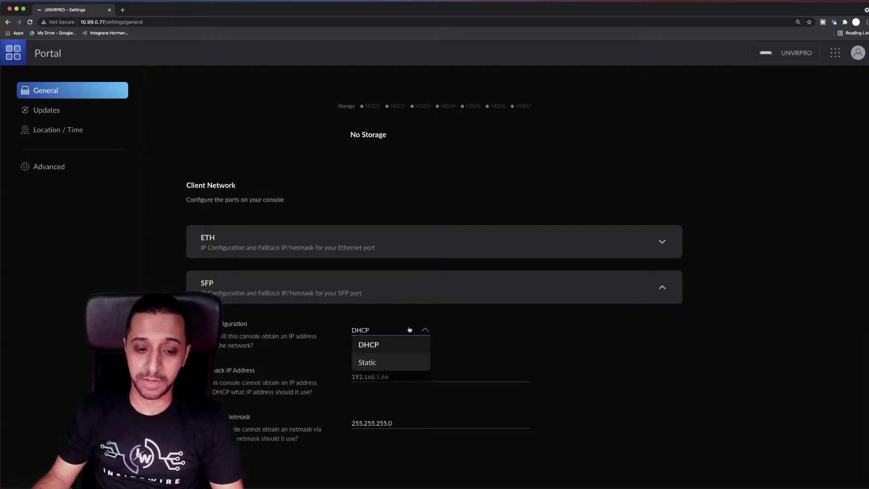
click(391, 363)
- Set the SFP gateway to 10.99.0.1, correcting a mistyped digit
scroll(403, 363, down, 5)
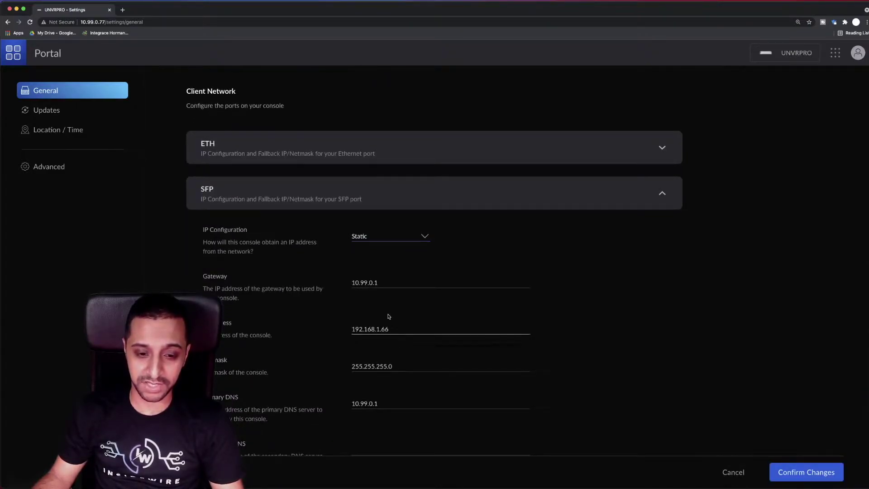
click(392, 281)
key(BackSpace)
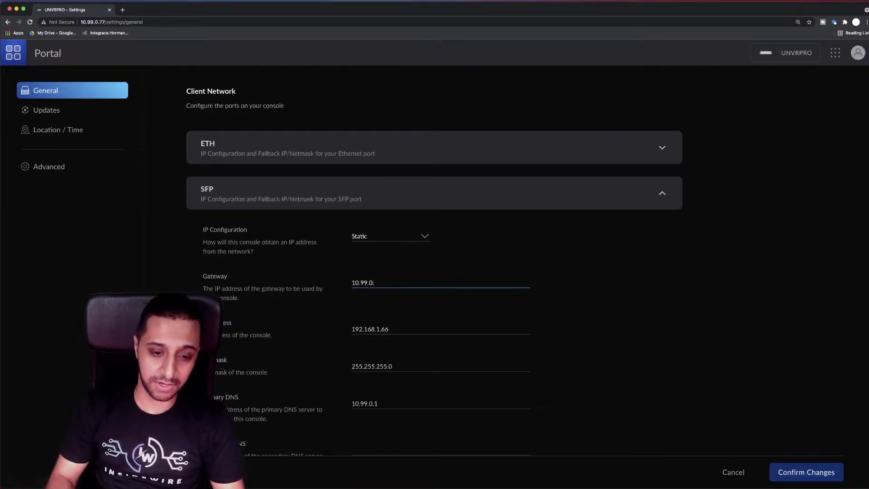
text(2)
key(BackSpace)
text(1)
- Enter static IP 10.99.0.2, apply the SFP settings, and type 10.99.0.1 in the address bar
double_click(411, 332)
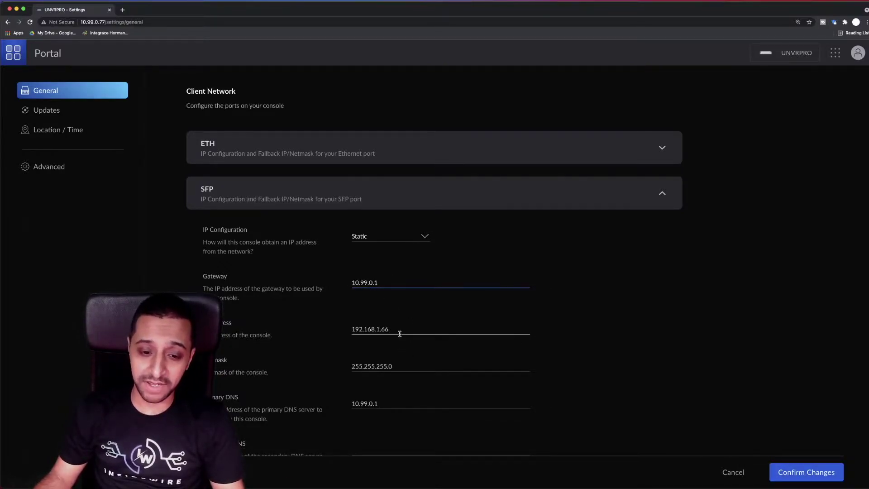
text(10.)
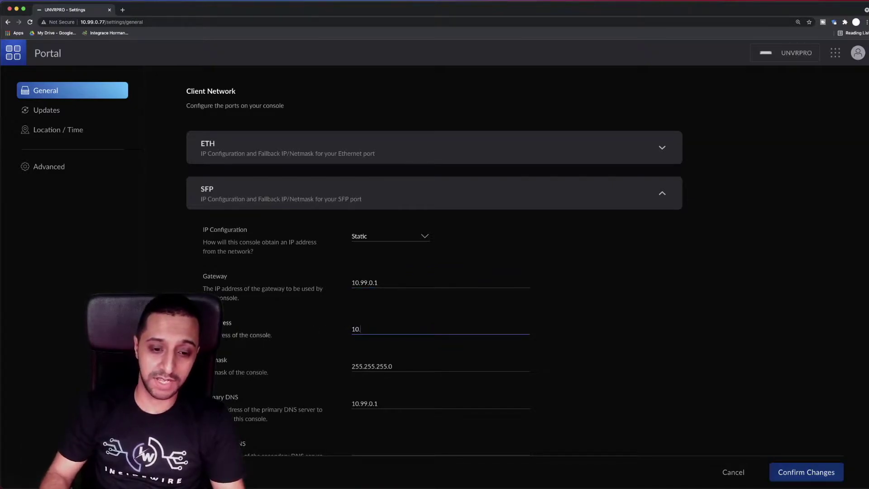
text(9990.2)
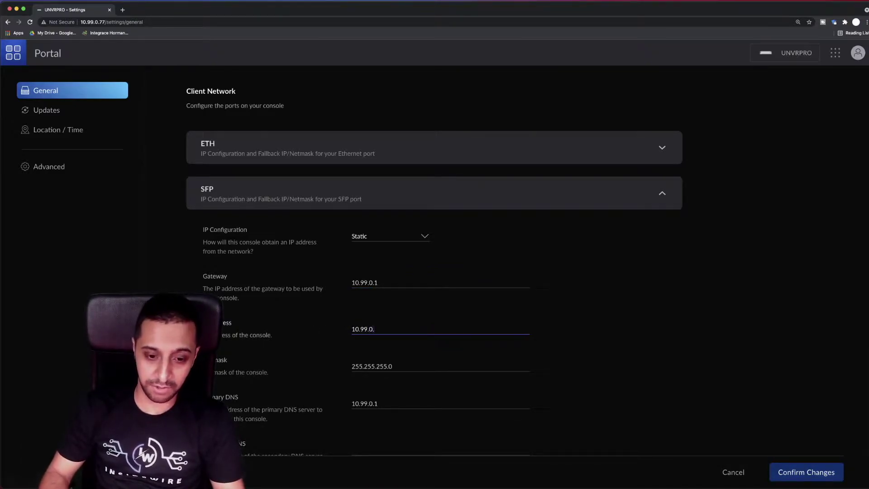
key(Tab)
key(Tab)
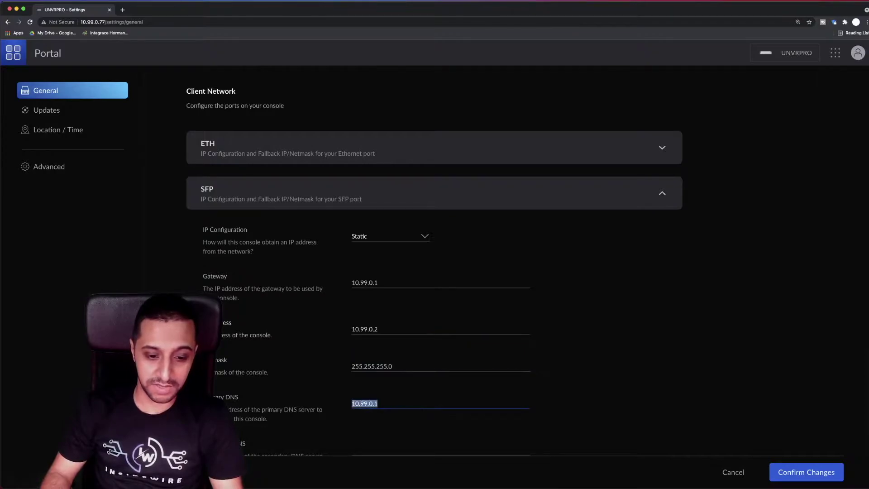
scroll(314, 329, down, 2)
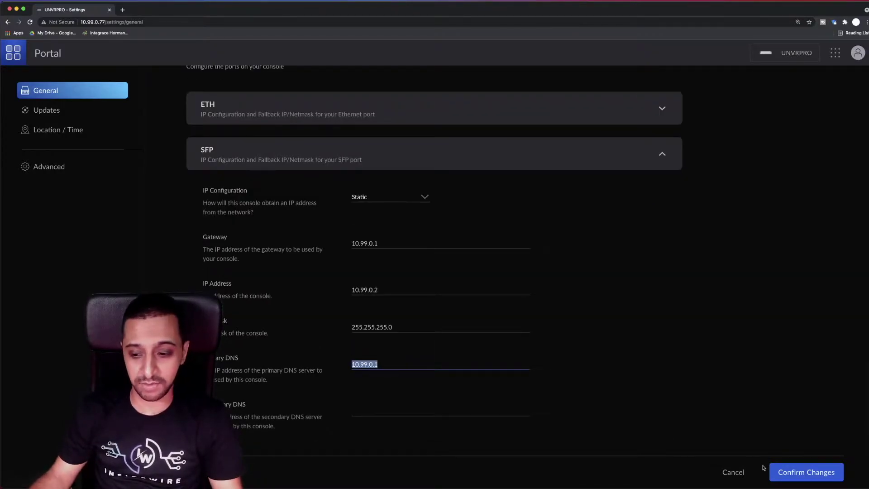
click(791, 476)
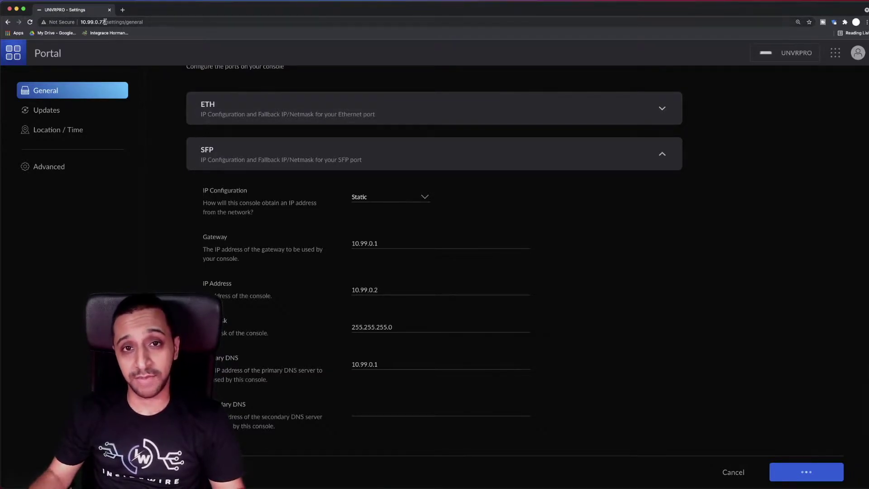
click(149, 22)
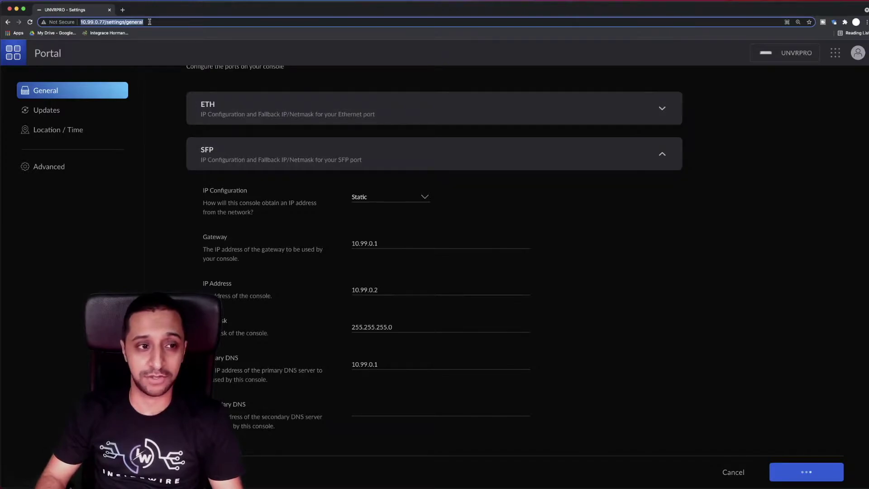
text(10.99.0.1)
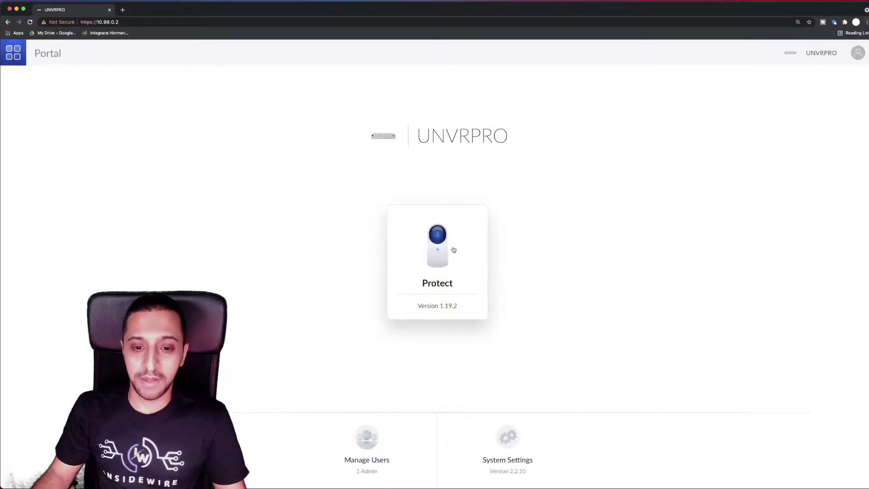
- Open the Protect application from the UNVRPRO portal
click(453, 249)
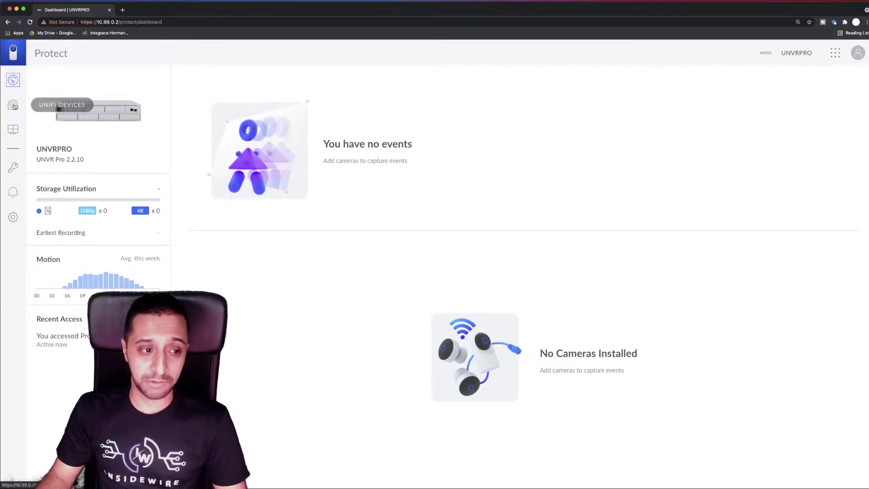
- Tour Devices, Live View, Roles, Activities and Settings, then return to devices to add the G4 Bullet
click(13, 105)
click(338, 140)
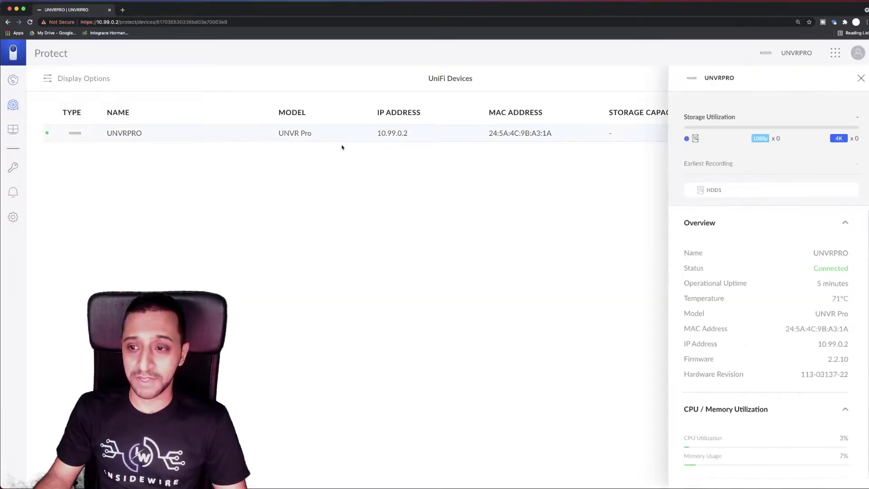
scroll(769, 211, down, 1)
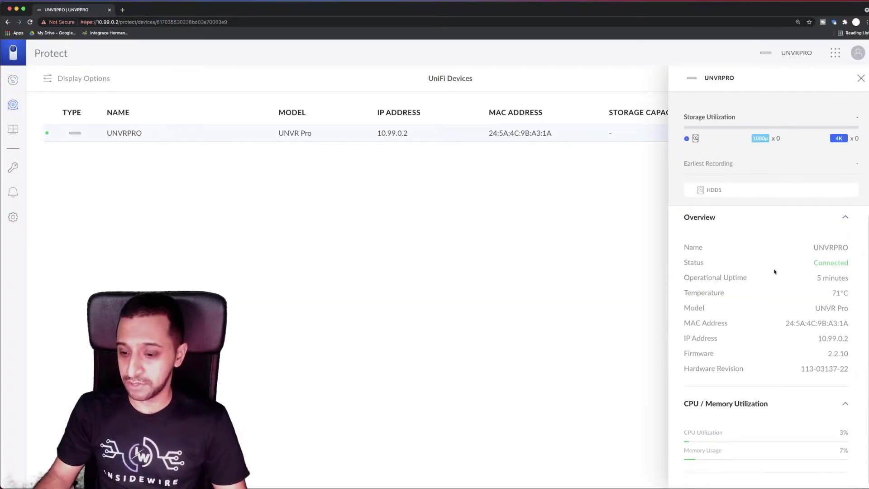
click(12, 129)
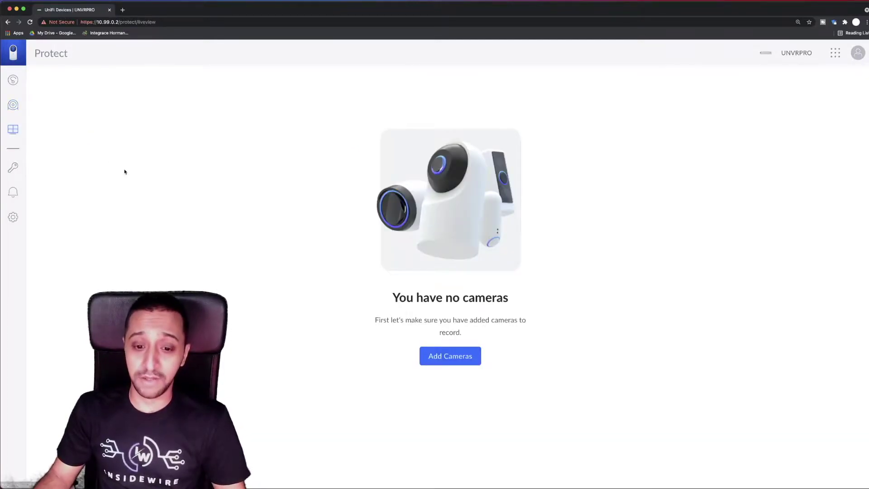
click(13, 168)
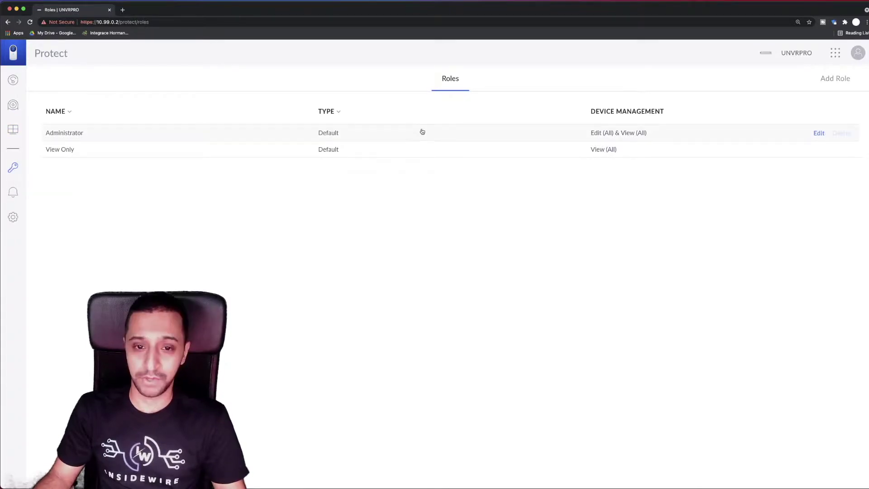
click(13, 191)
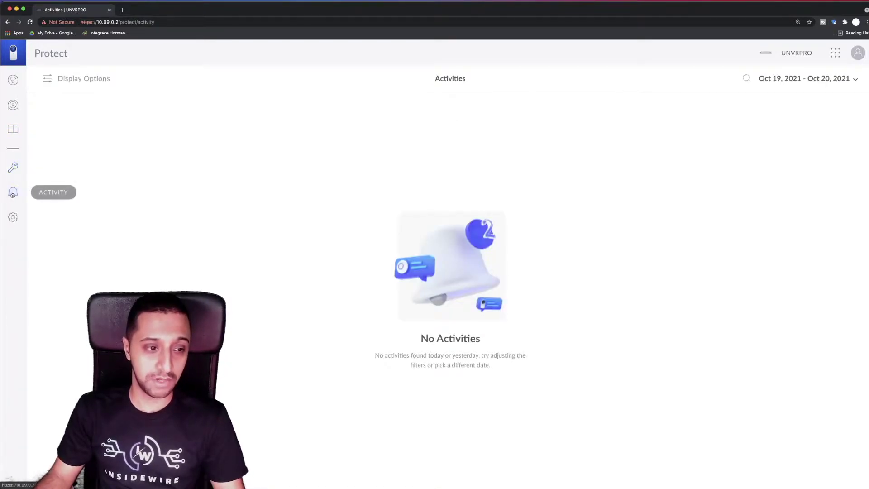
click(12, 217)
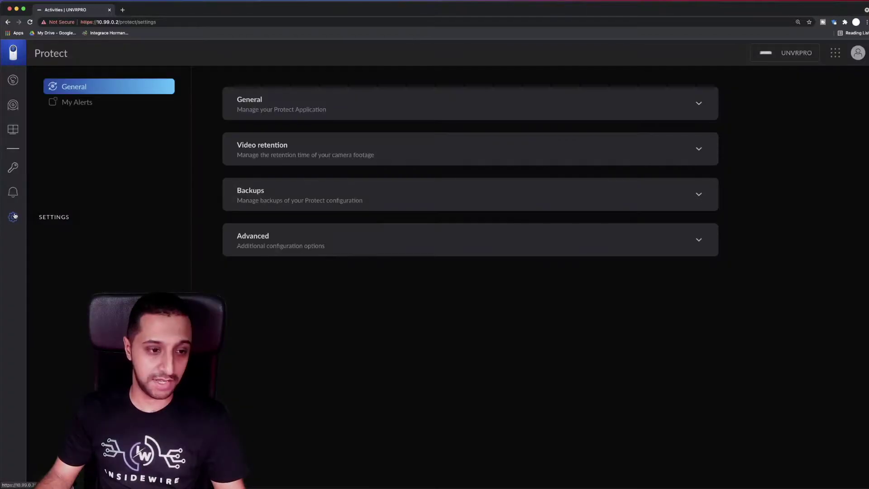
click(13, 104)
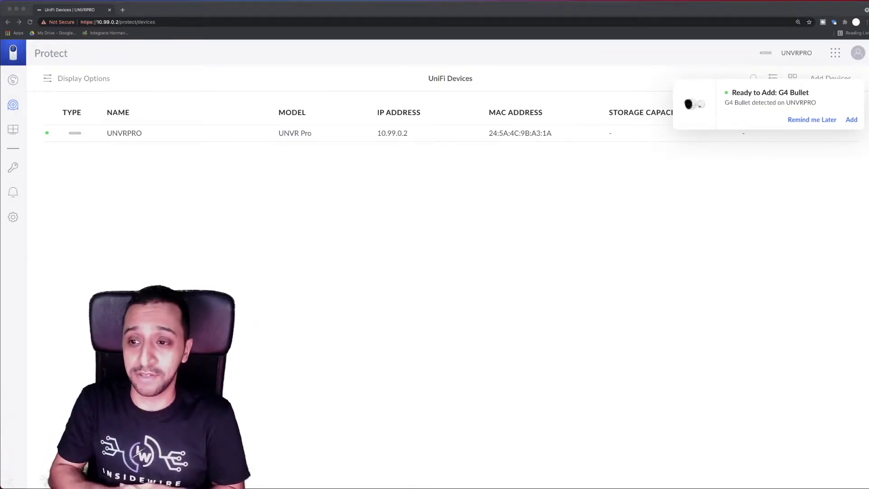
click(851, 119)
- Adopt the detected camera under the name G4 Bullet and open its details
click(467, 135)
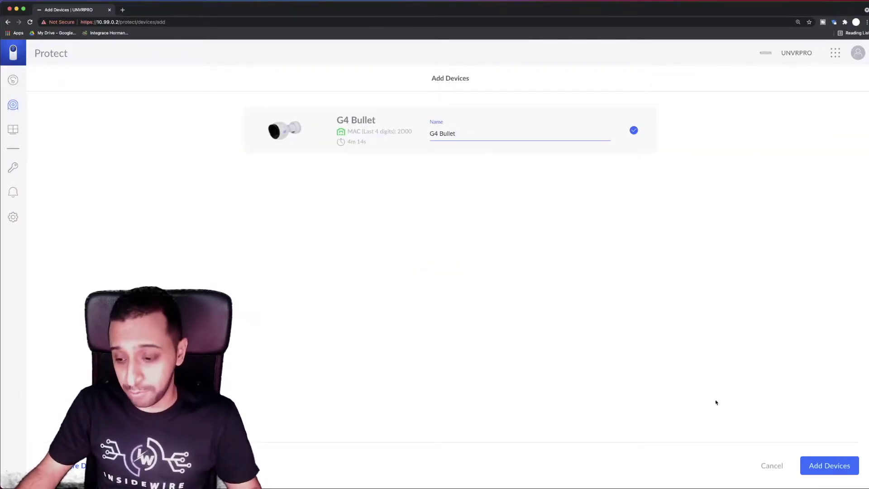
click(820, 467)
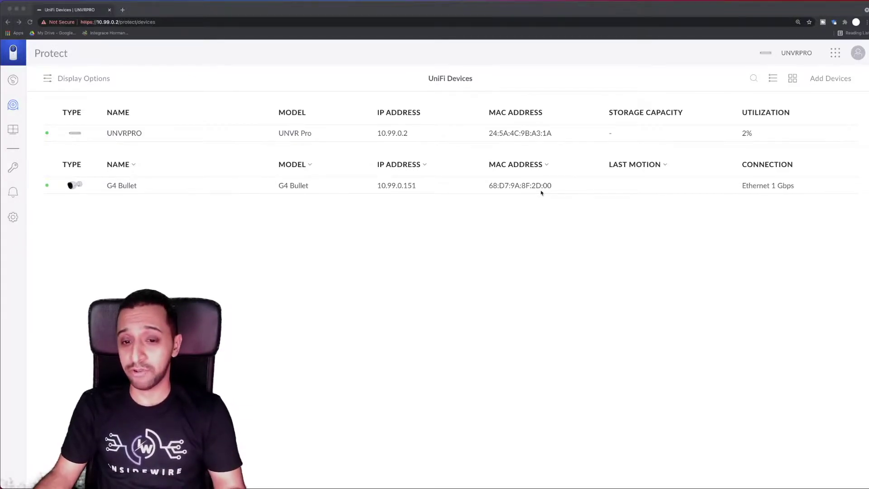
click(779, 188)
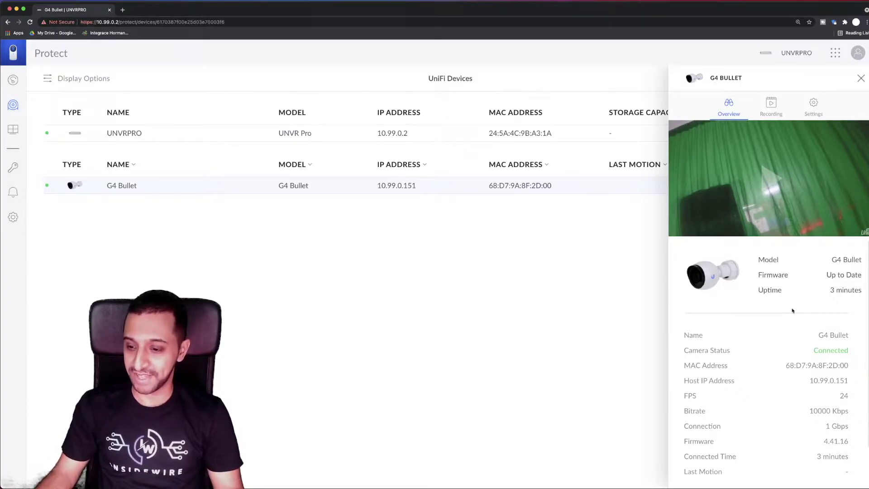
- Review the G4 Bullet's overview and recording status, then open its settings
scroll(791, 357, down, 2)
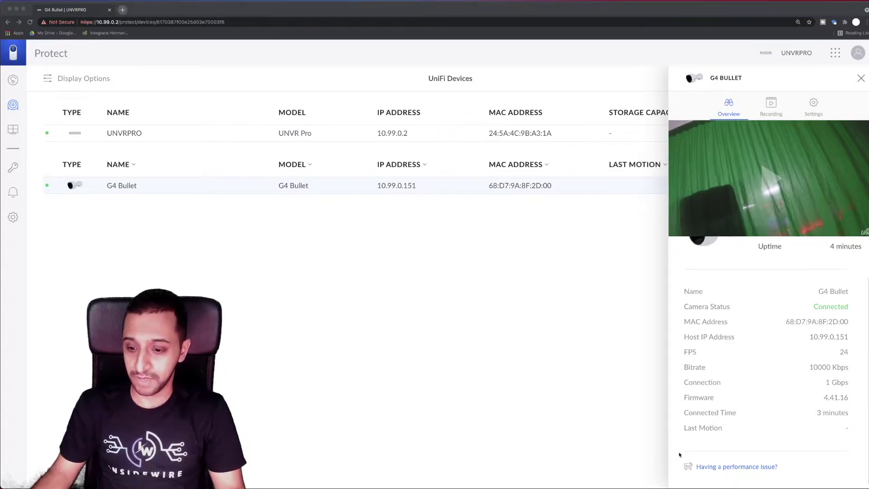
click(779, 112)
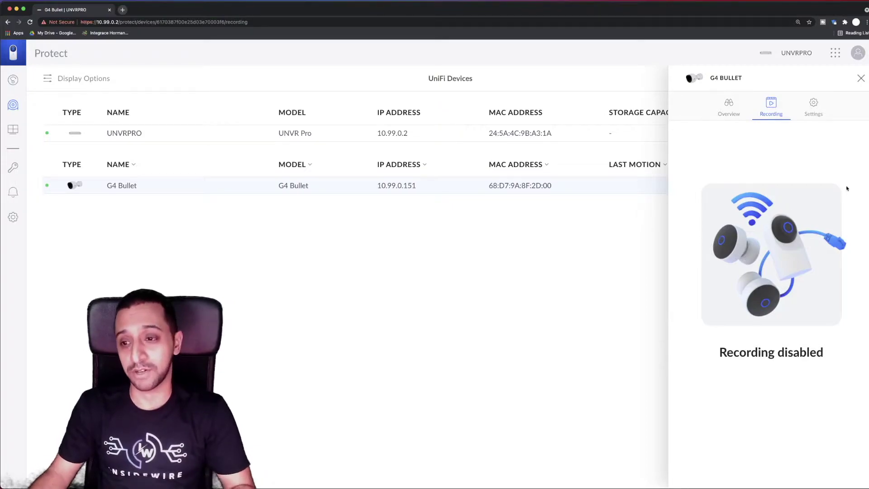
click(813, 103)
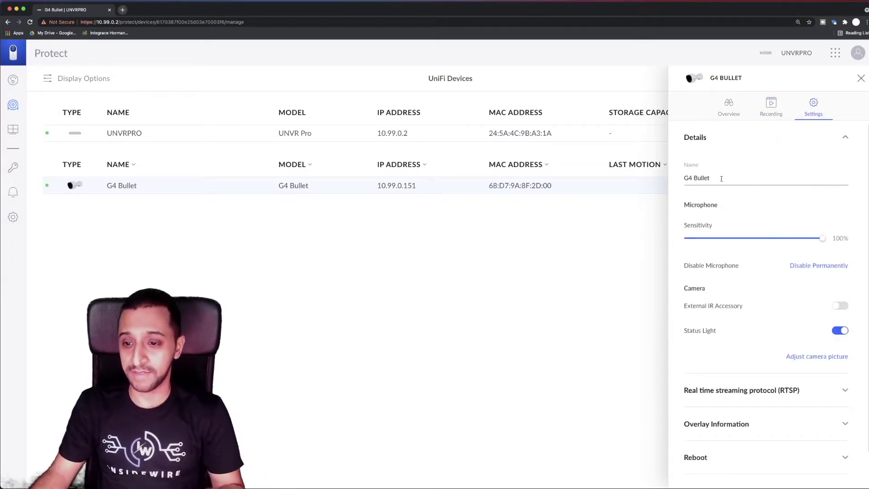
scroll(774, 237, down, 1)
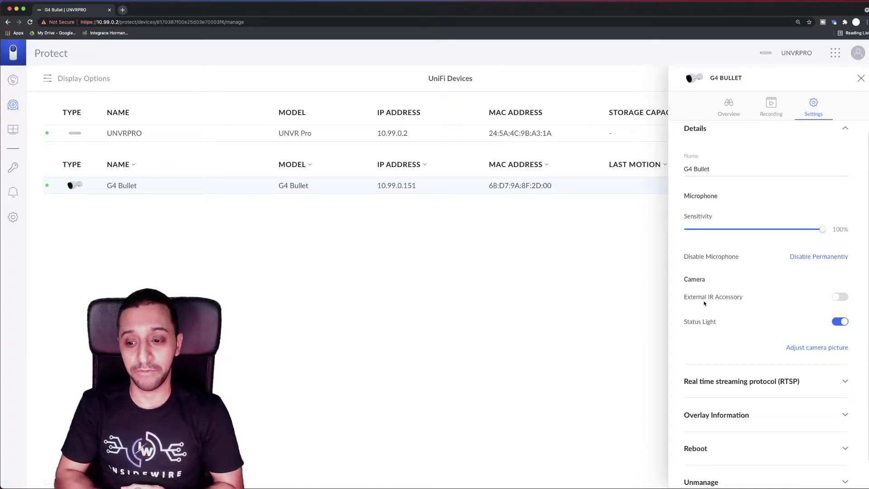
- Expand the camera's RTSP, Overlay Information, Reboot and Unmanage sections
click(733, 380)
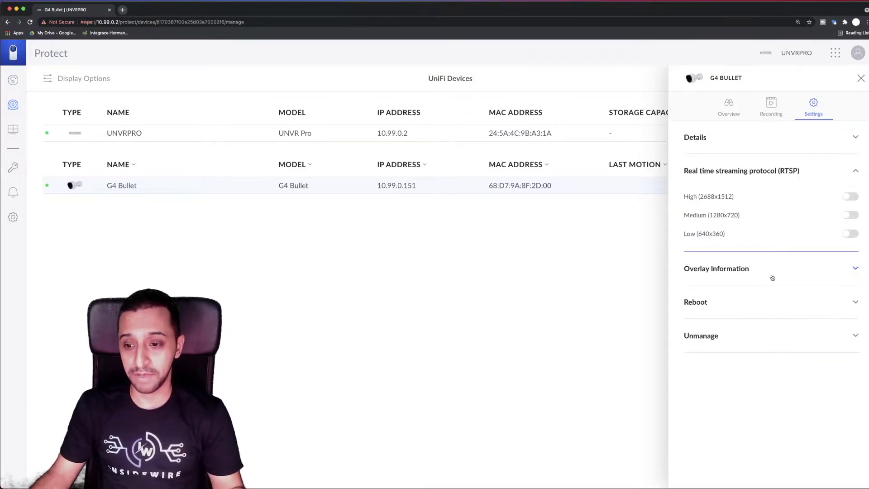
click(769, 274)
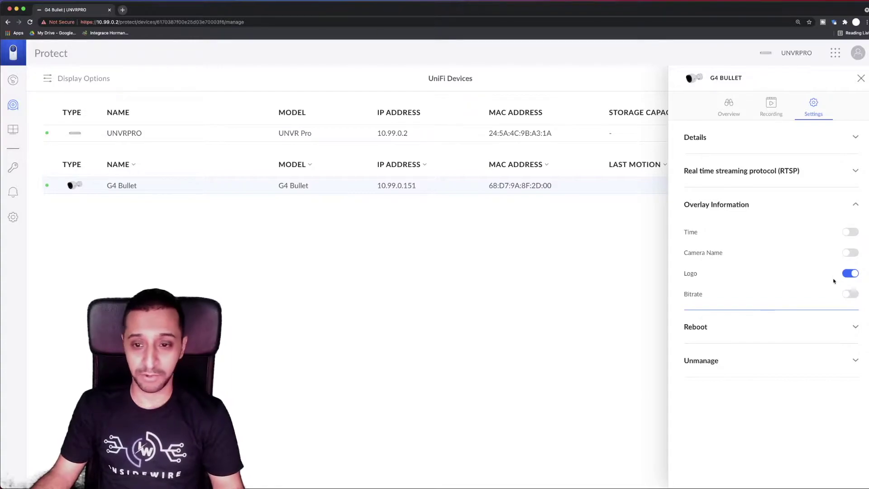
click(812, 338)
click(776, 339)
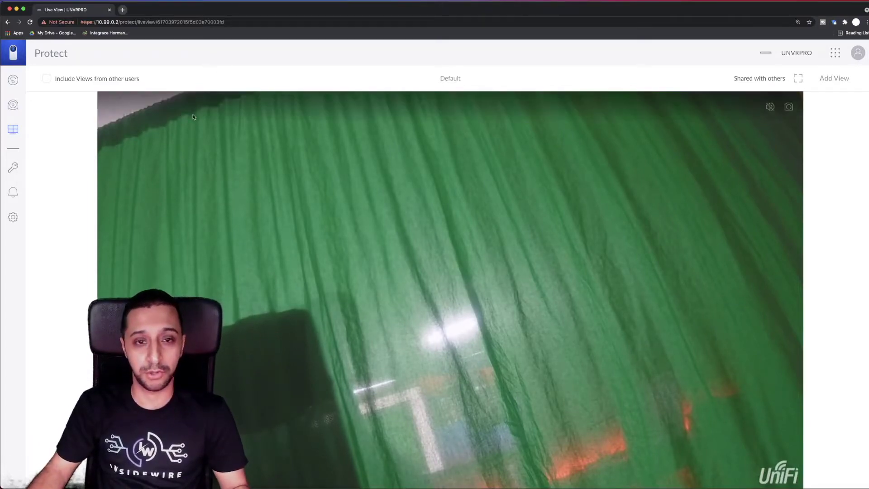
- Check the activity log, then open Protect Settings and expand the General section
click(13, 192)
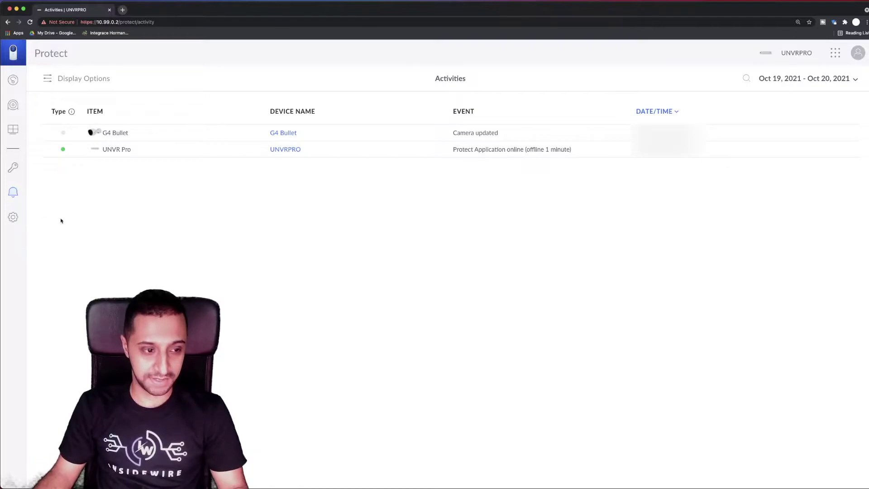
click(13, 217)
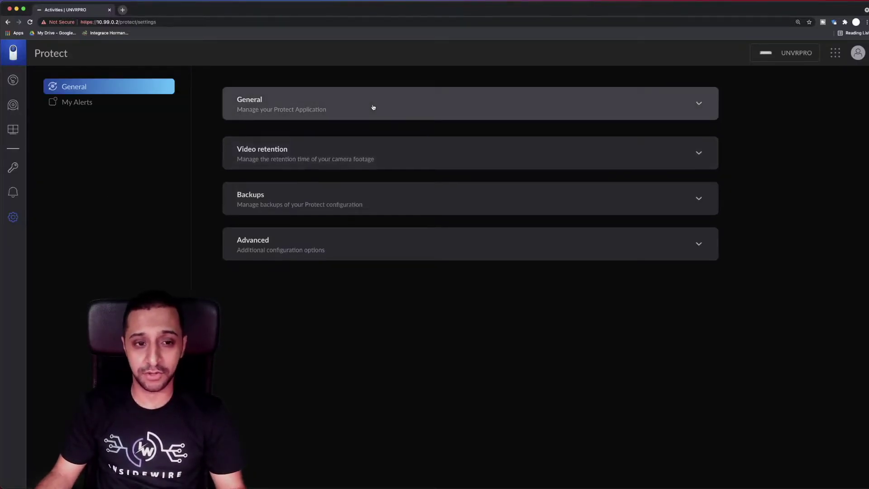
click(373, 108)
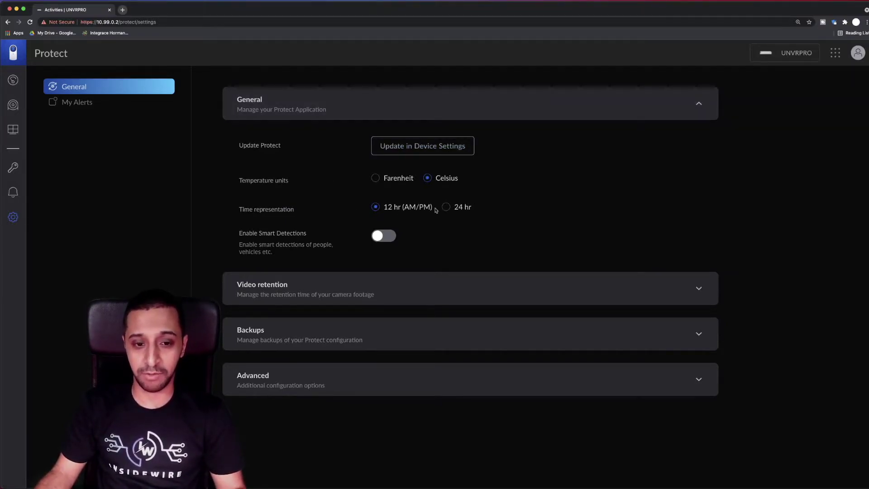
- Turn on Smart Detections after accepting its terms, then expand the Video retention settings
click(392, 236)
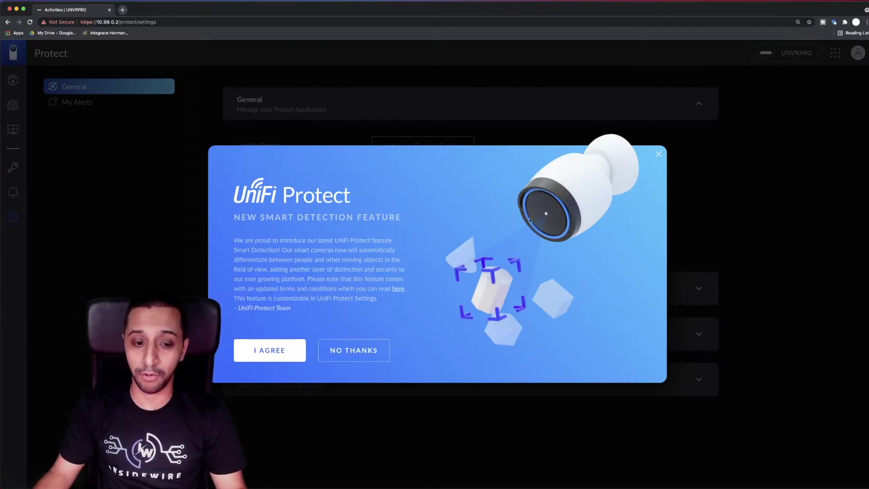
click(248, 354)
click(388, 237)
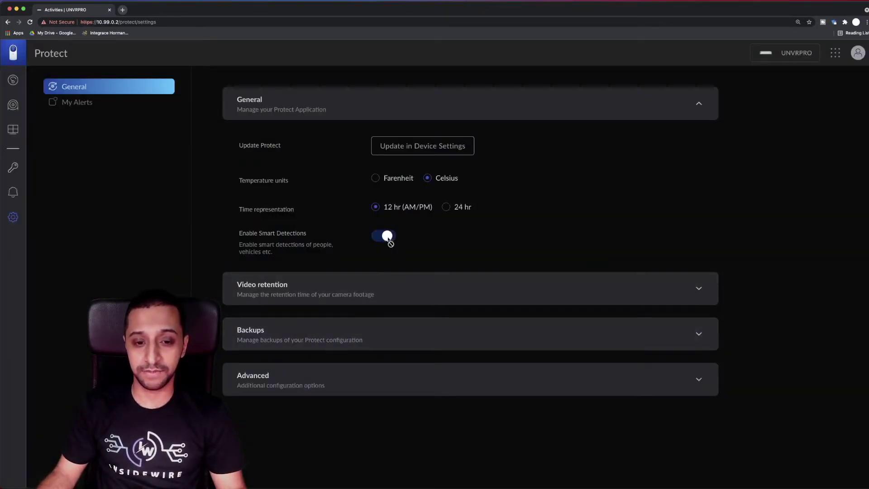
click(471, 286)
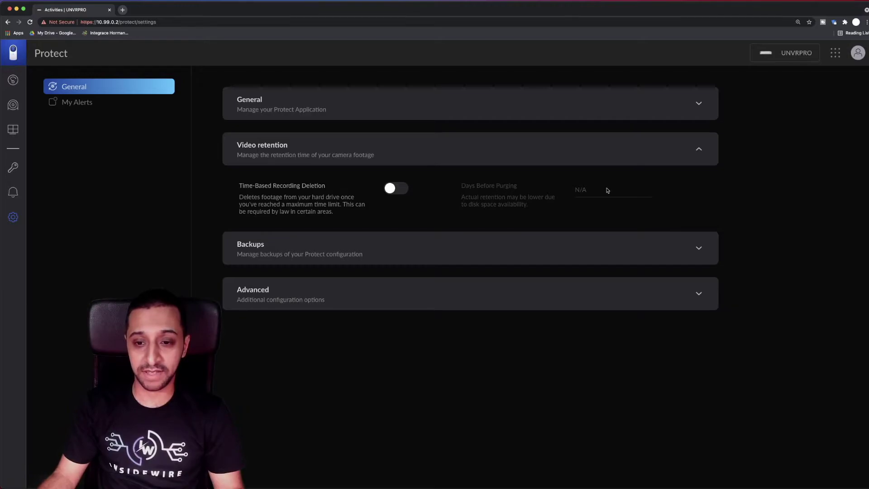
- Back up the current Protect system, then view Advanced settings with bridge auto-adopt enabled
click(383, 247)
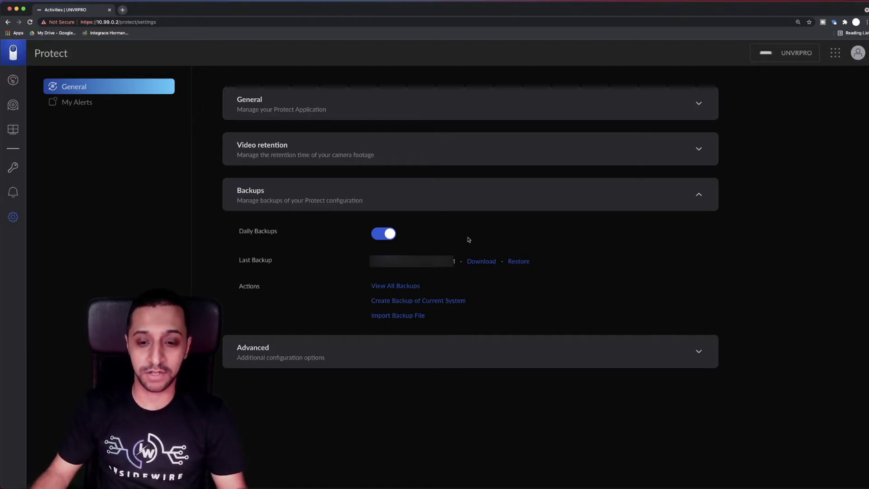
click(403, 302)
click(410, 351)
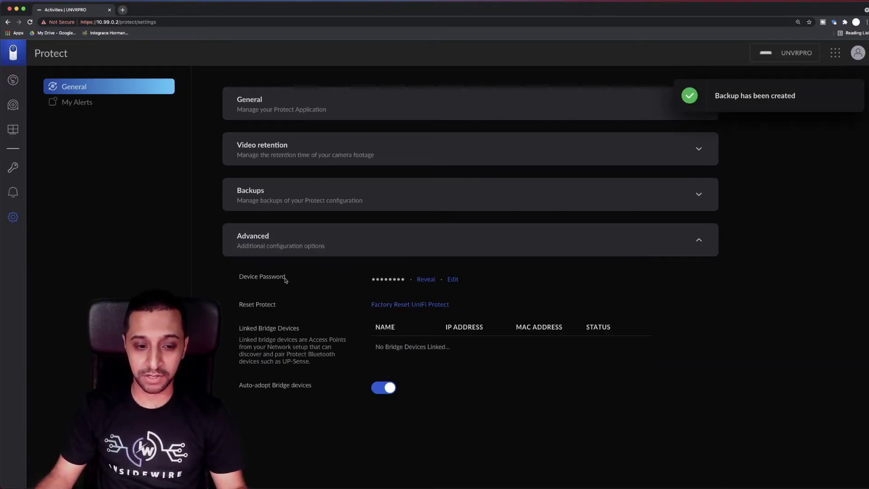
drag(248, 280, 295, 280)
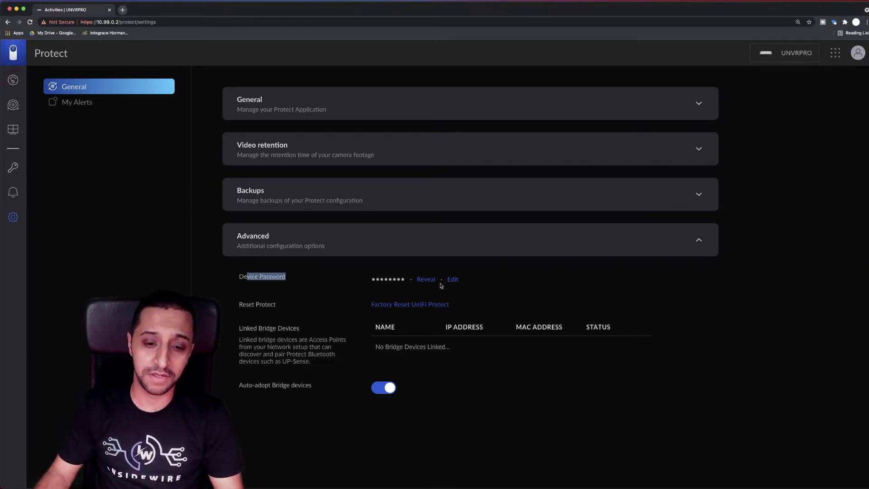
- Start a new activity alert under My Alerts and set When to Send to Custom Schedule
click(94, 107)
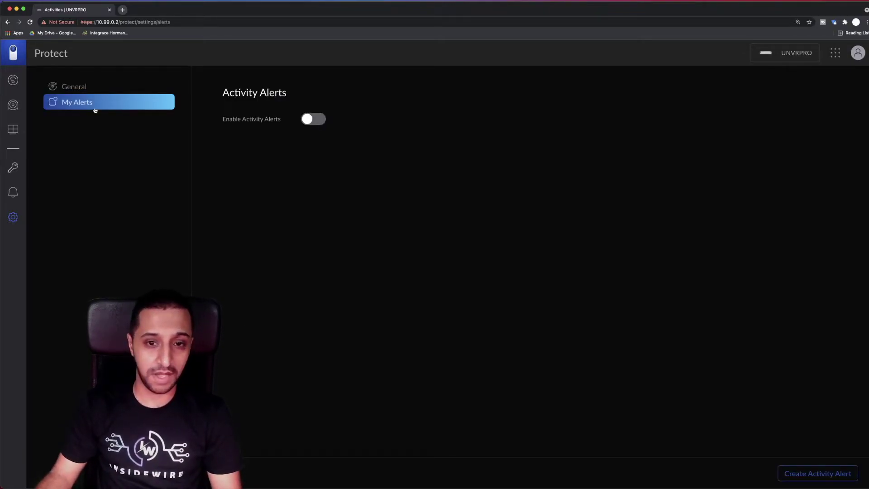
click(310, 122)
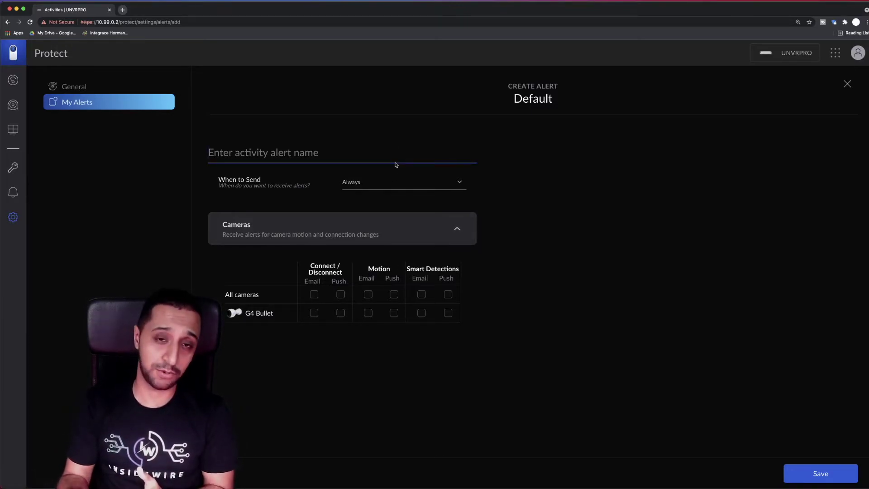
click(392, 181)
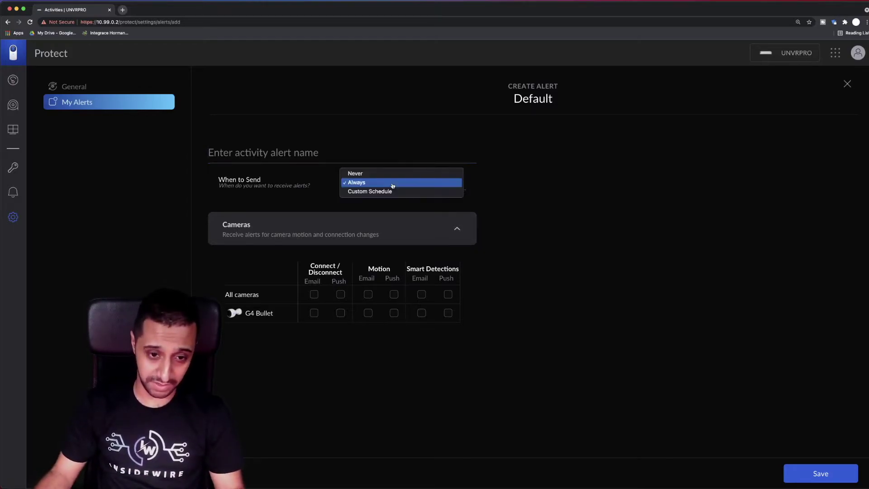
click(393, 193)
scroll(512, 248, down, 2)
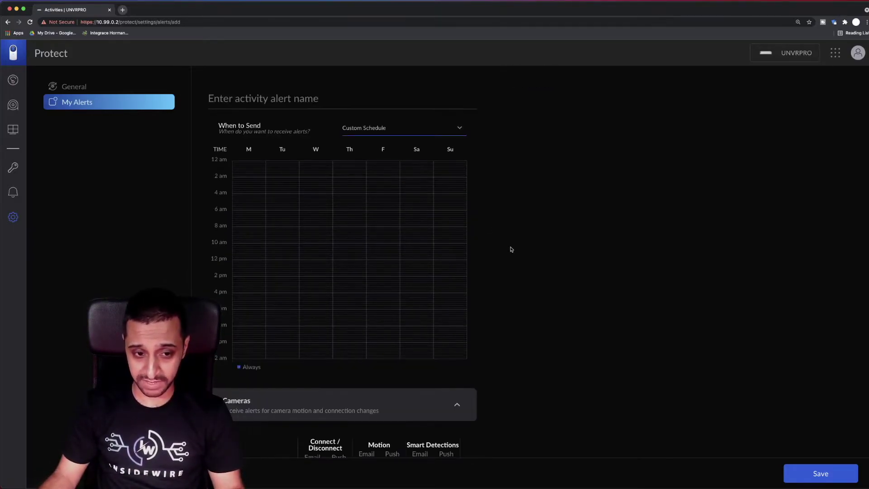
- Mark Monday's schedule blocks from 12 am through 8 am and from 8 pm to midnight
click(249, 233)
click(247, 172)
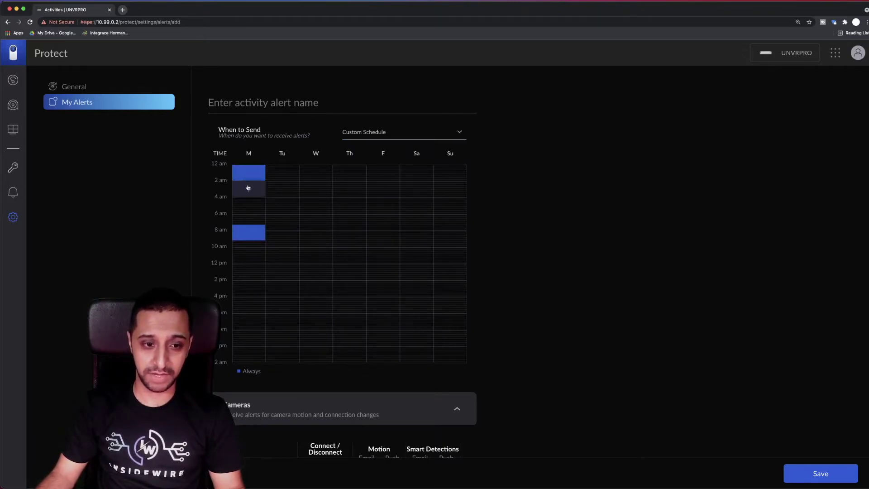
click(248, 188)
click(248, 202)
click(252, 216)
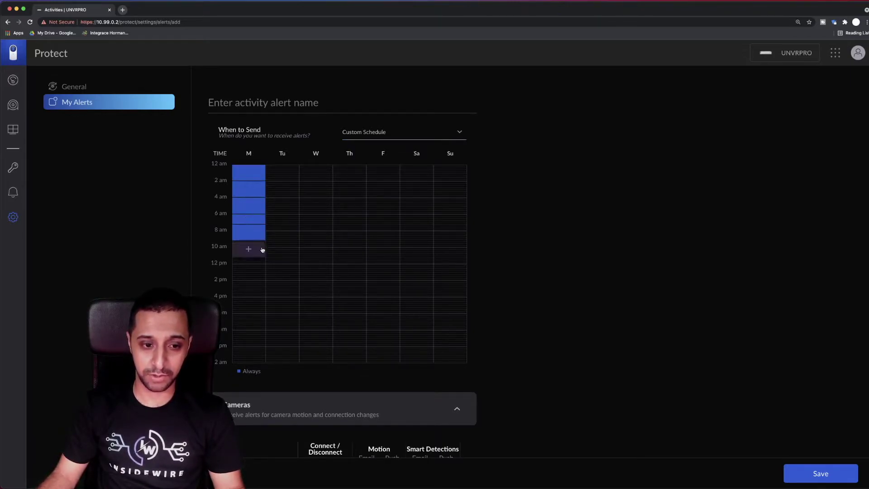
click(248, 324)
click(248, 340)
click(248, 356)
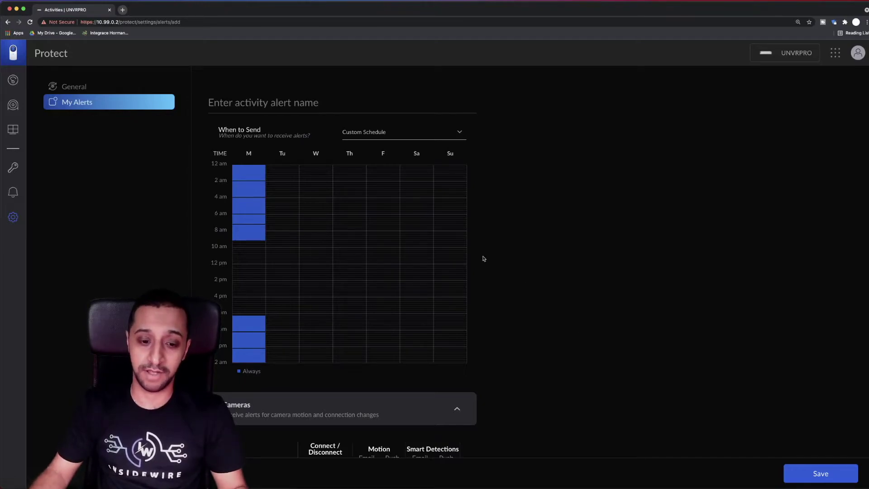
- Switch the alert's When to Send option back to Always
scroll(401, 293, down, 3)
scroll(412, 314, up, 5)
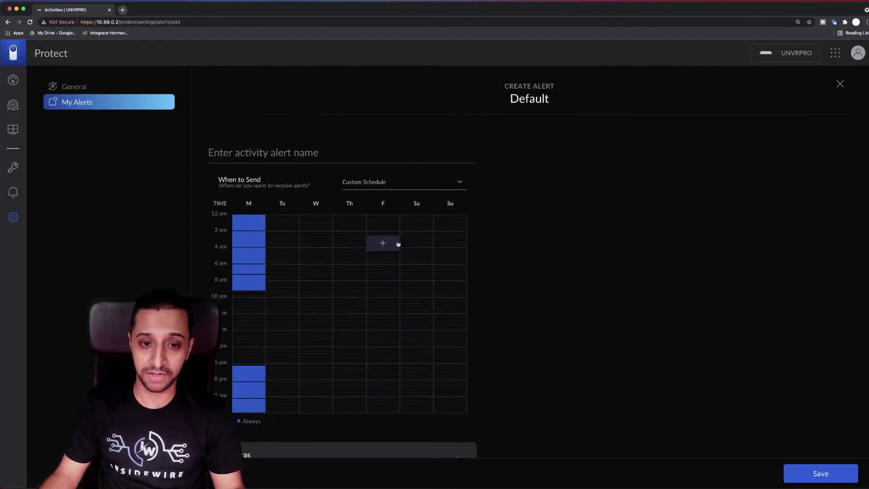
click(402, 181)
click(393, 175)
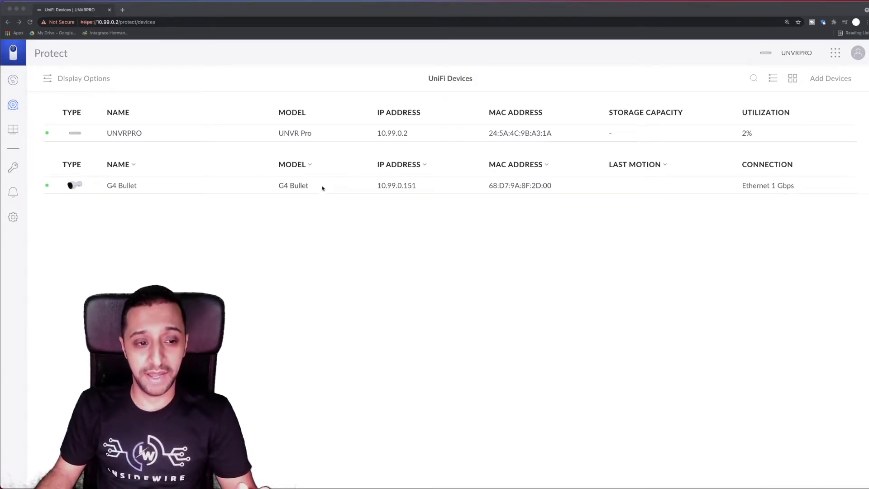
- Open the G4 Bullet's live view image settings and set brightness to about the middle
click(343, 185)
click(348, 190)
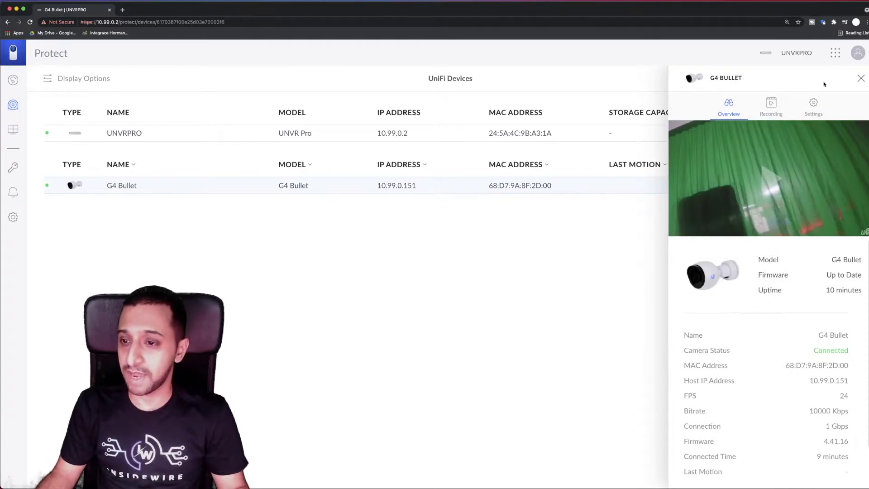
click(764, 189)
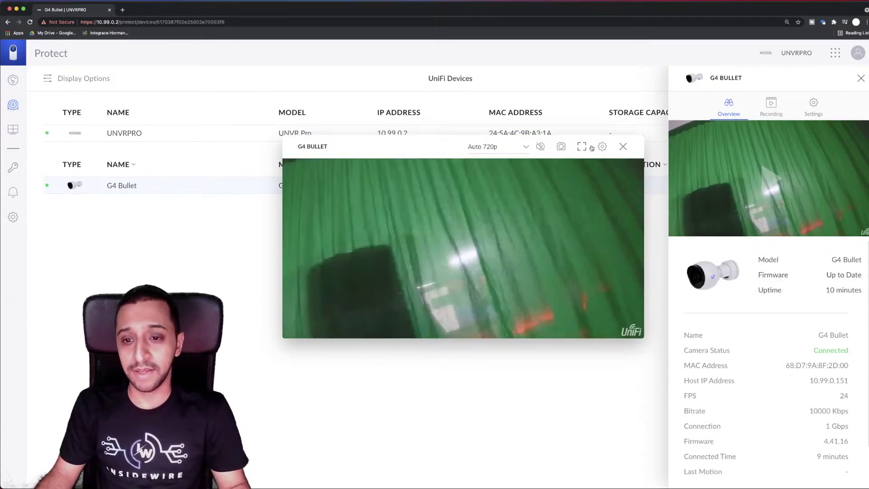
click(602, 147)
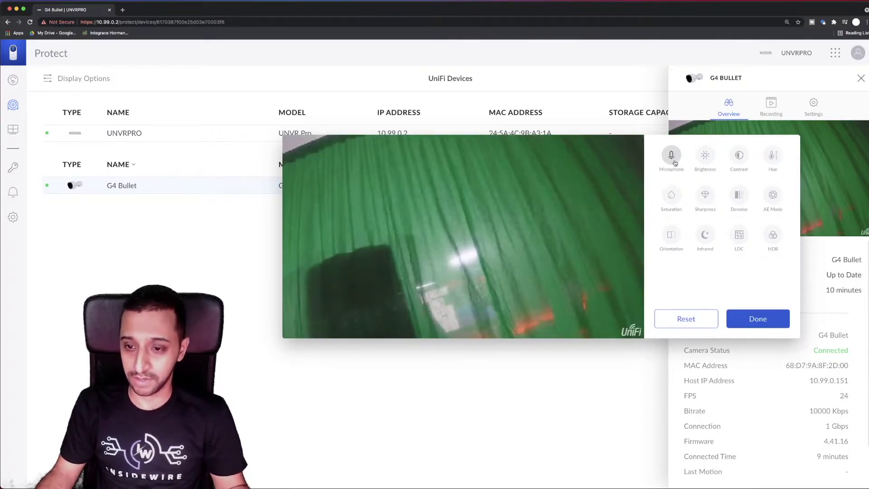
click(707, 157)
drag(726, 224, 788, 227)
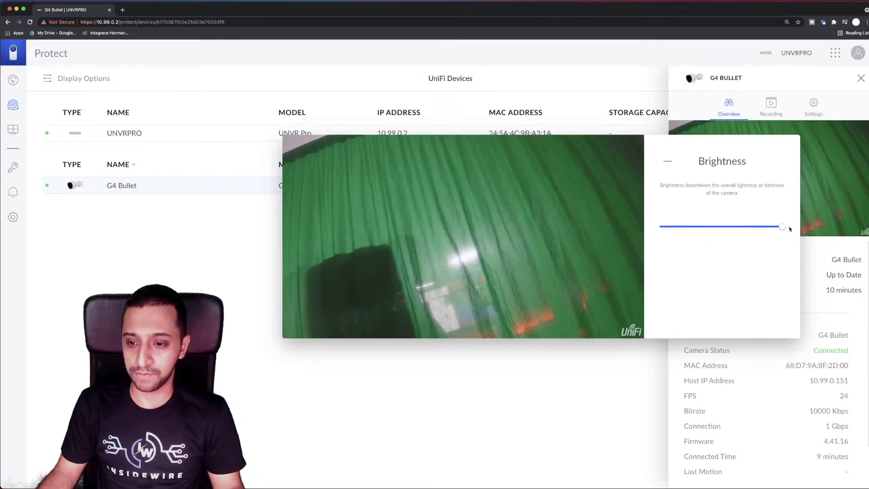
click(668, 161)
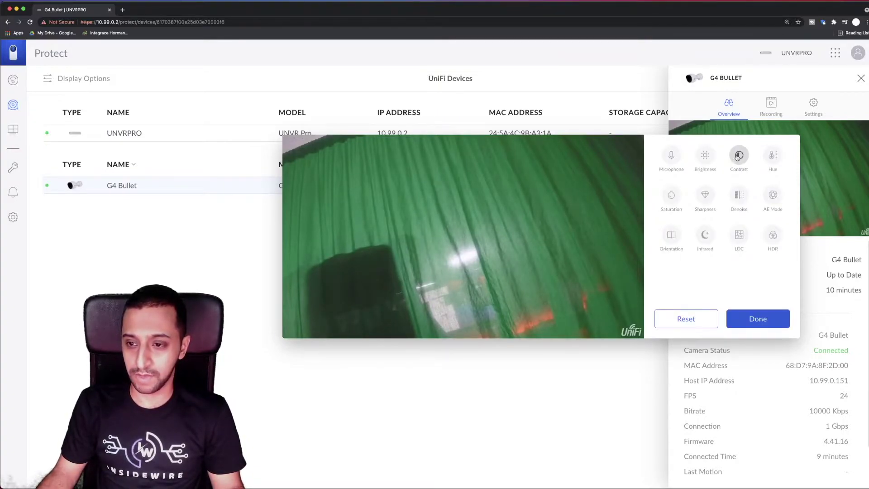
click(707, 158)
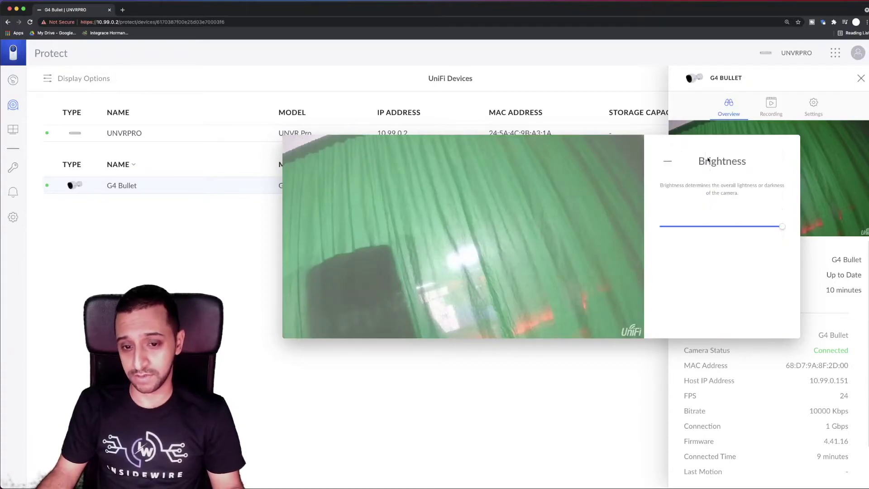
click(724, 227)
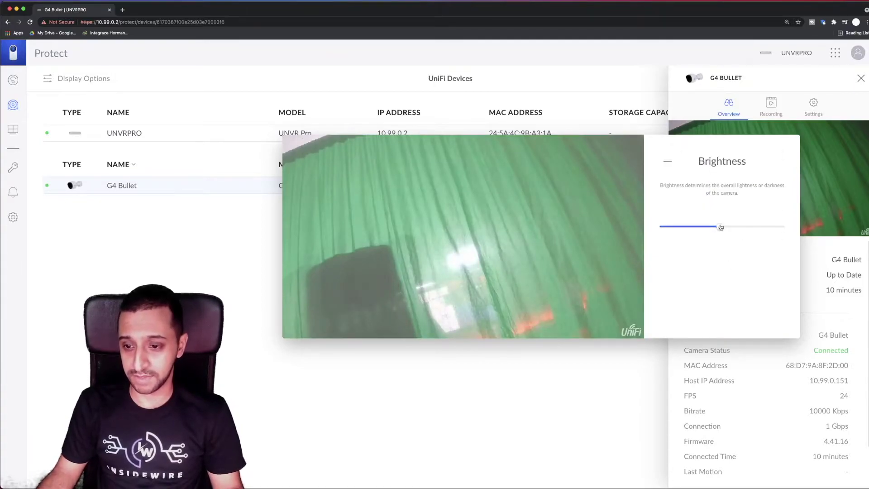
click(667, 161)
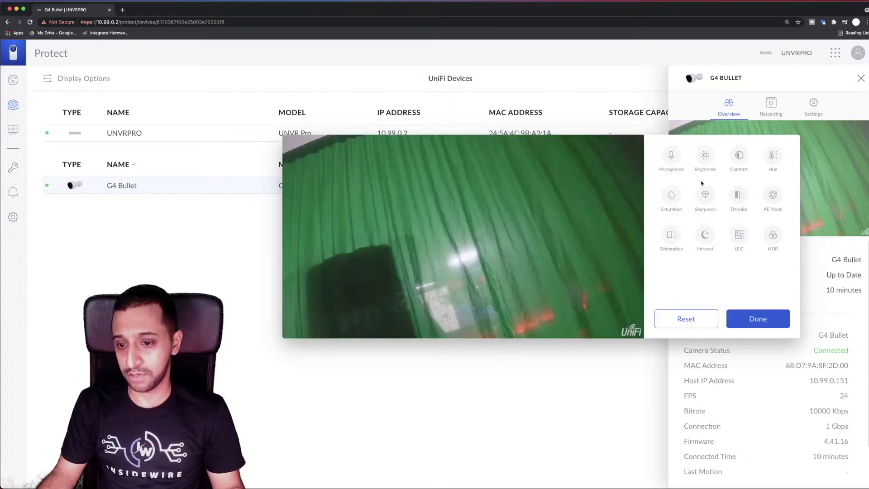
- Review auto exposure, infrared, lens correction and HDR, keeping exposure on Auto and HDR enabled
click(774, 196)
click(743, 237)
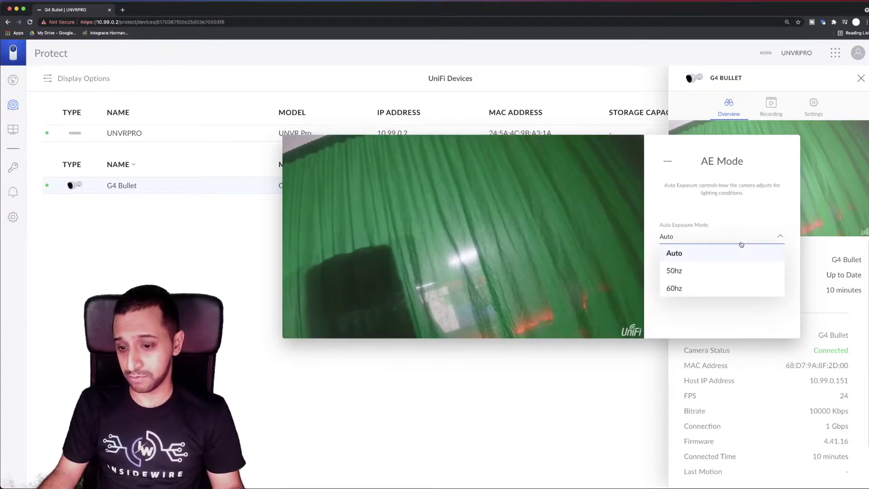
click(668, 162)
click(667, 161)
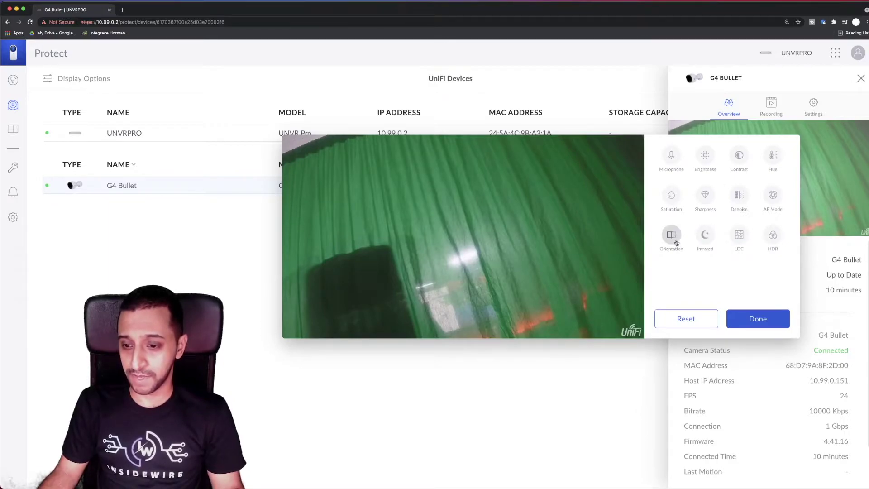
click(707, 238)
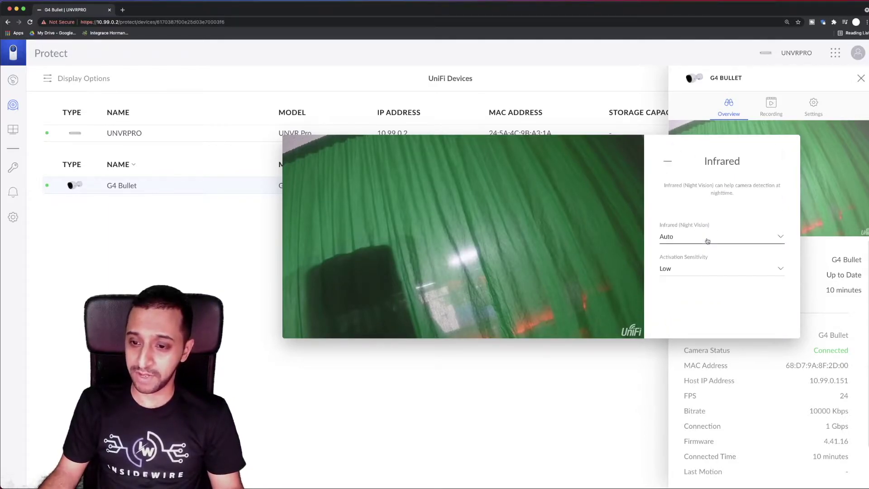
click(670, 160)
click(736, 237)
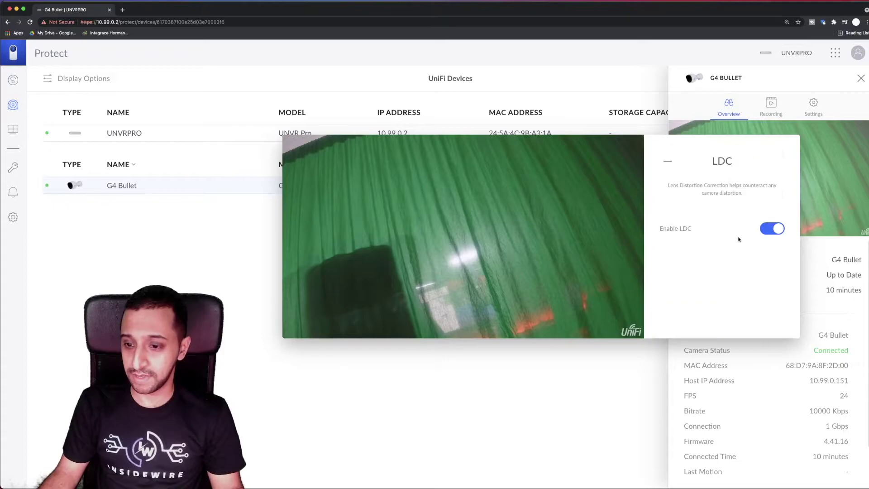
click(667, 161)
click(774, 234)
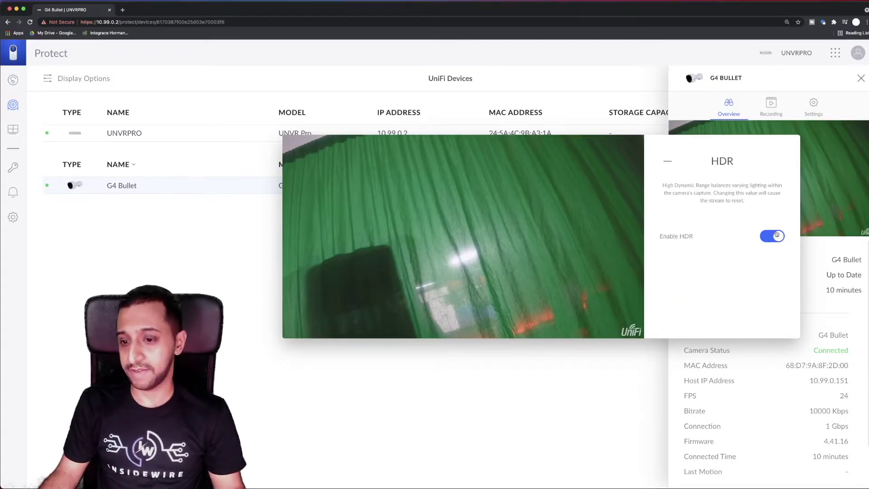
click(668, 161)
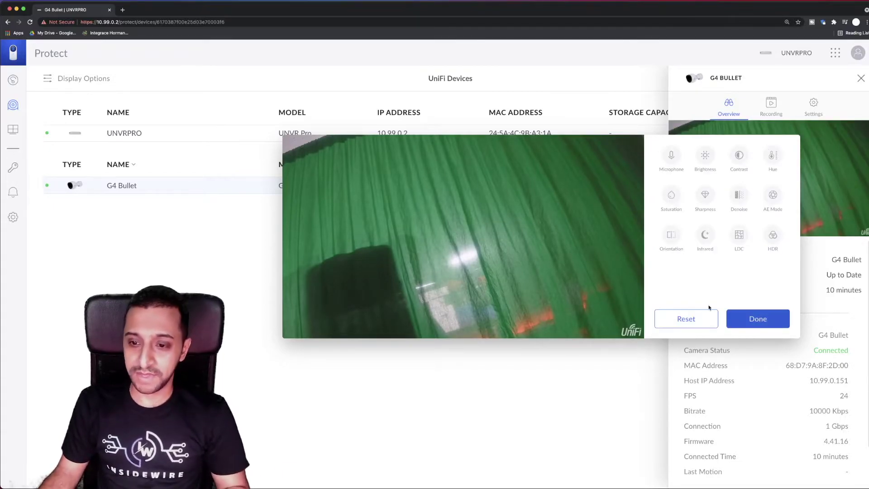
- Switch the live view stream quality to 4MP and unmute the camera's audio
mouse_move(596, 182)
click(502, 149)
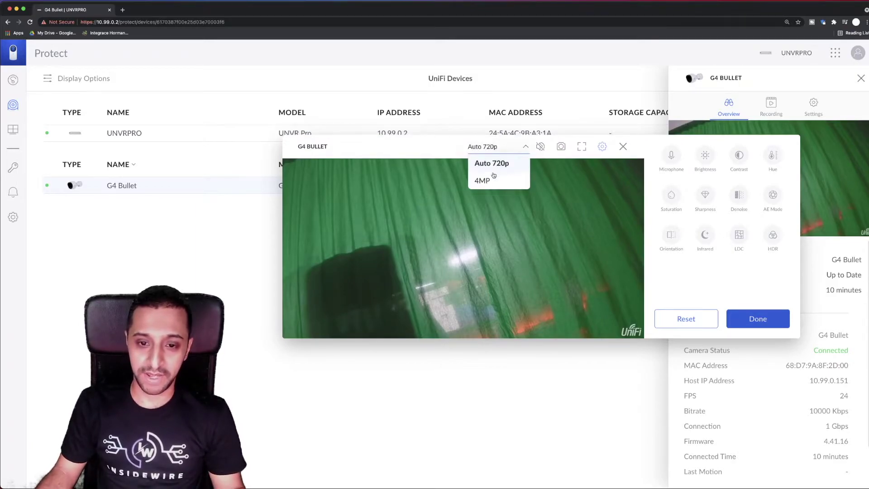
click(493, 179)
click(498, 153)
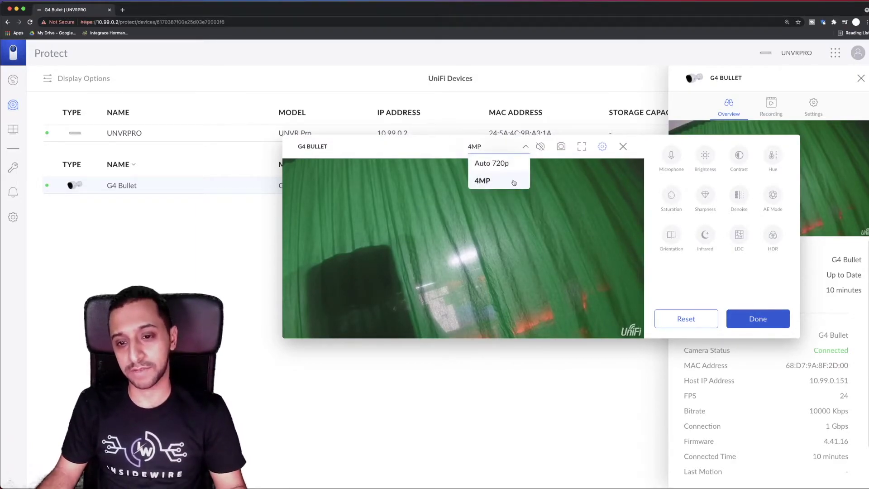
click(494, 183)
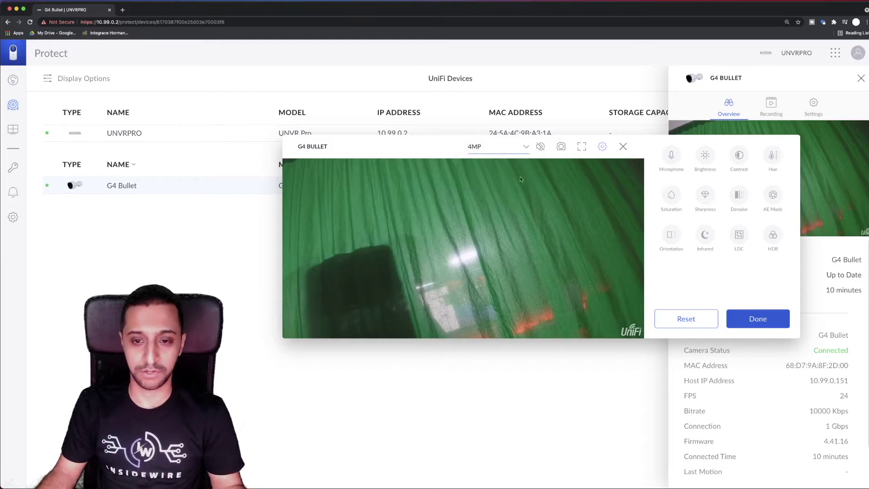
click(540, 147)
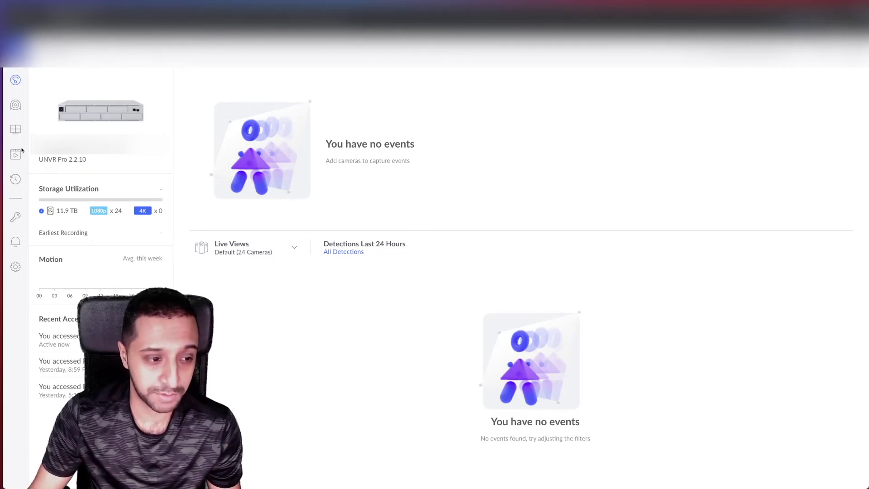
- Open the console's storage settings and keep the Redundancy Level at One Disk
click(15, 266)
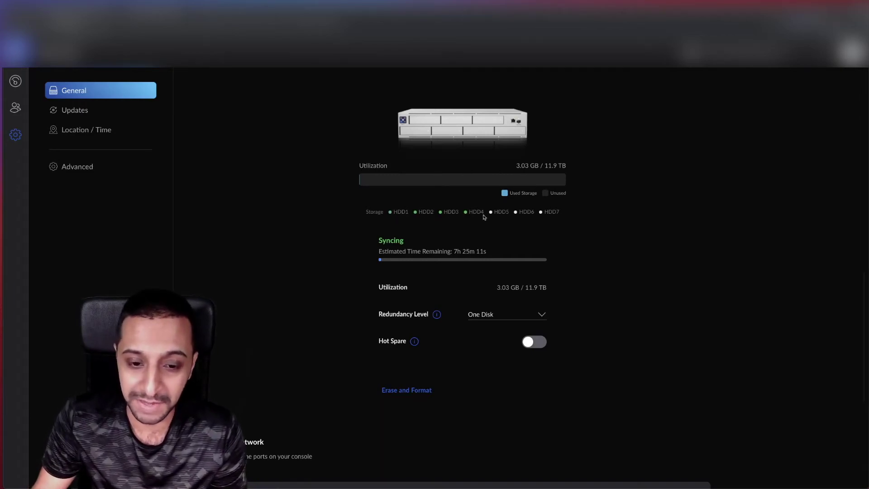
click(495, 315)
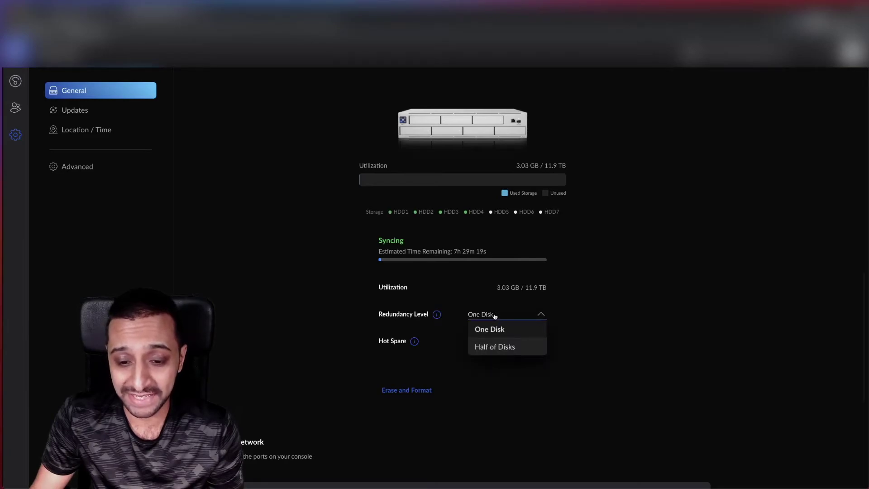
click(437, 316)
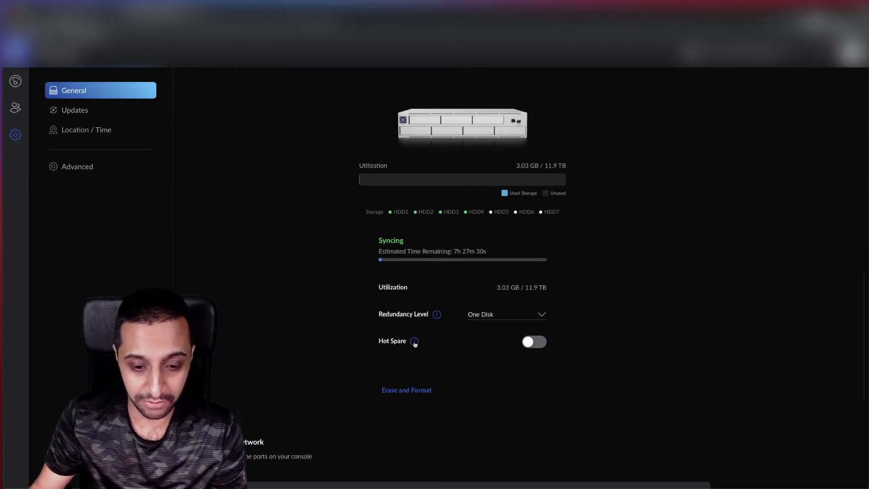
- Review the Hot Spare option, leaving it off, and note the remaining sync time
mouse_move(415, 344)
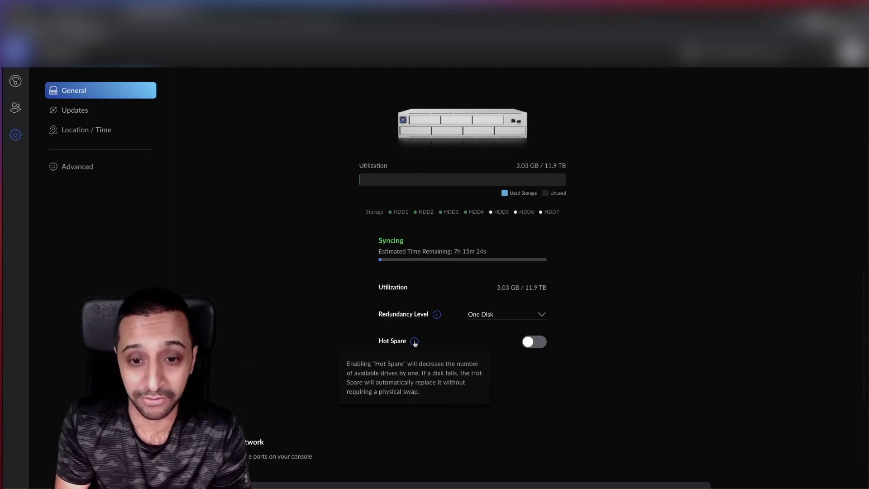
drag(412, 251, 507, 252)
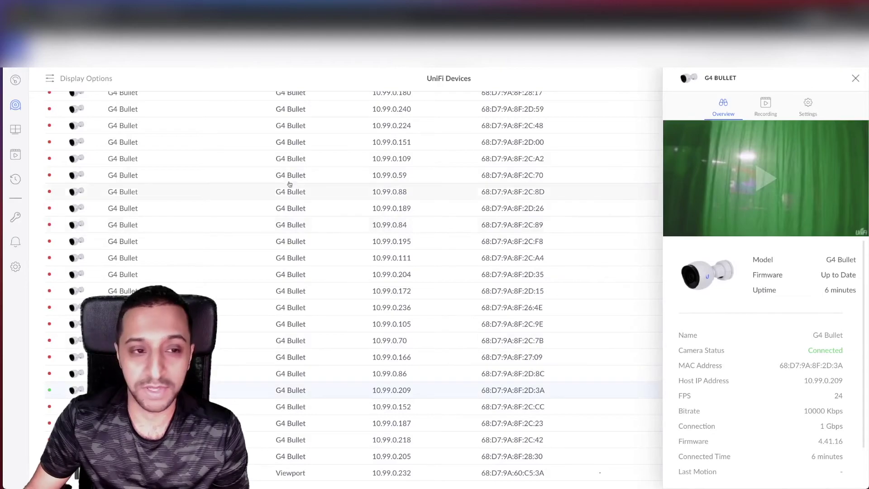
- Open the G4 Bullet's Recording tab, leave Recording Mode at Always, and expand Recording Quality
click(765, 106)
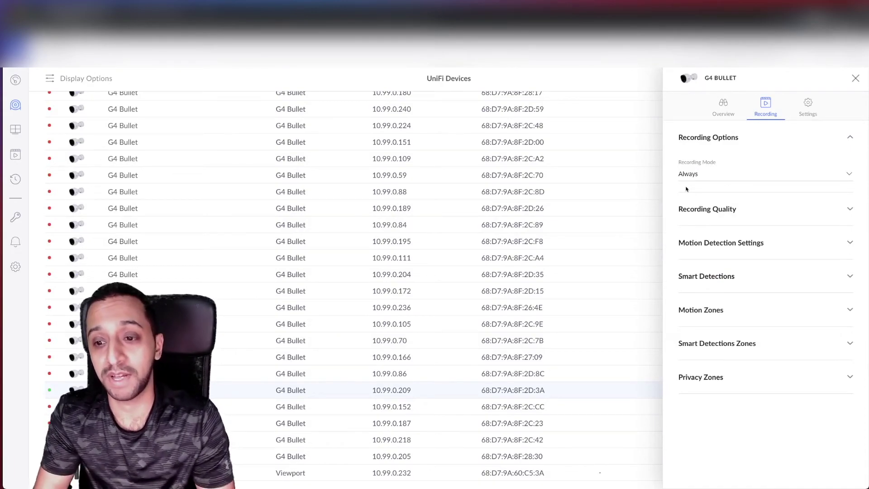
click(696, 171)
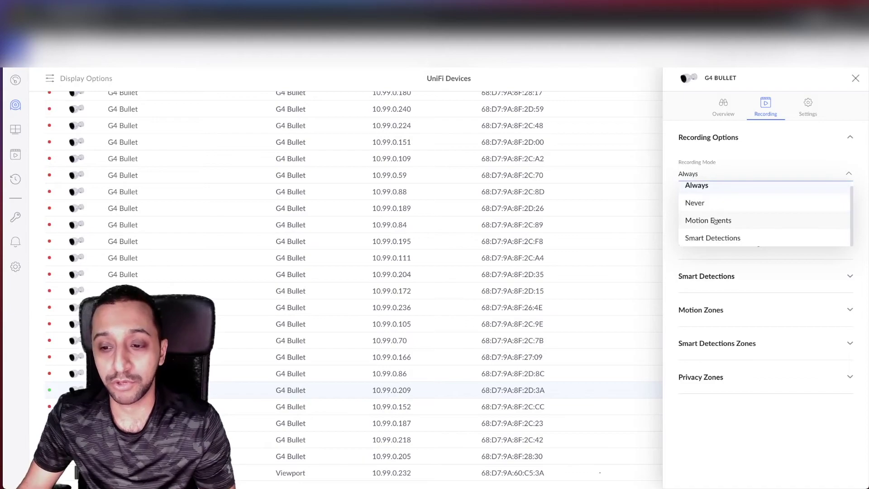
scroll(714, 235, down, 1)
click(740, 147)
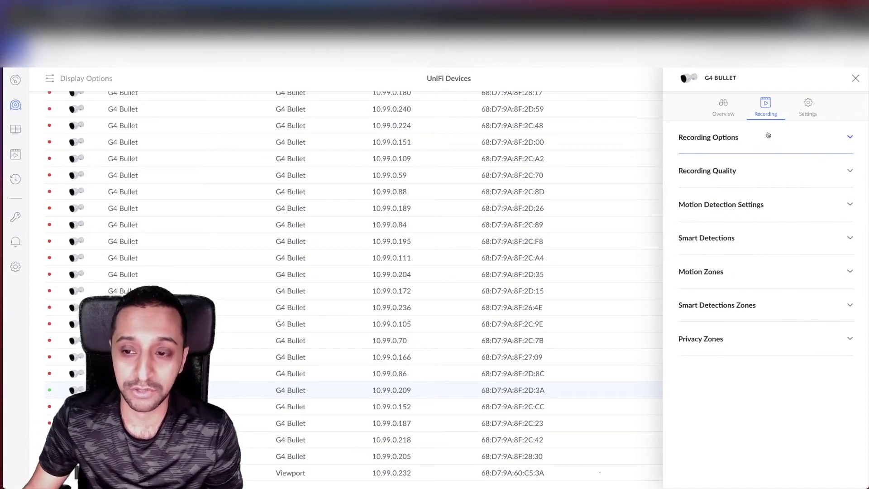
click(733, 152)
click(732, 153)
- Check the 24 FPS frame rate, 100% image quality and motion detection timings, leaving them unchanged
click(734, 174)
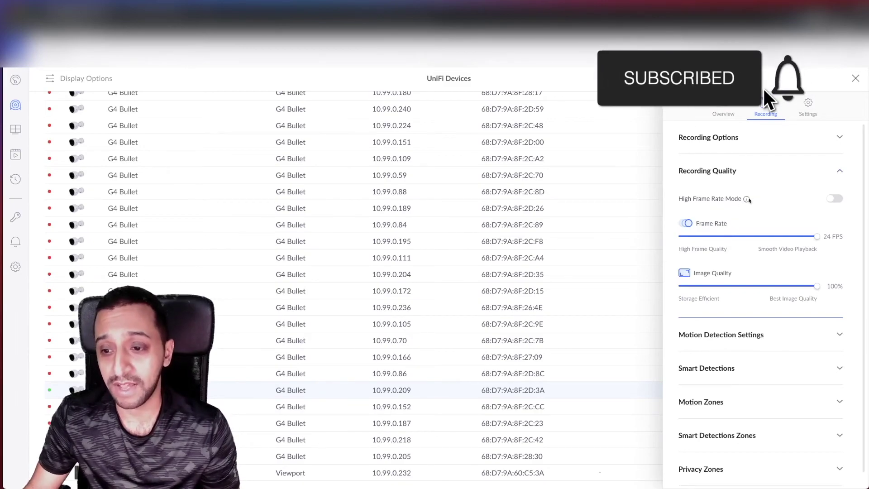
mouse_move(747, 200)
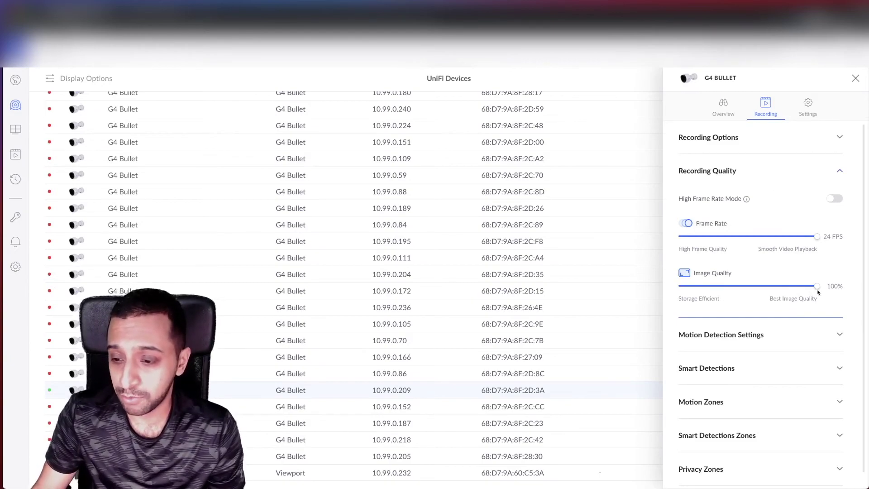
scroll(816, 288, down, 1)
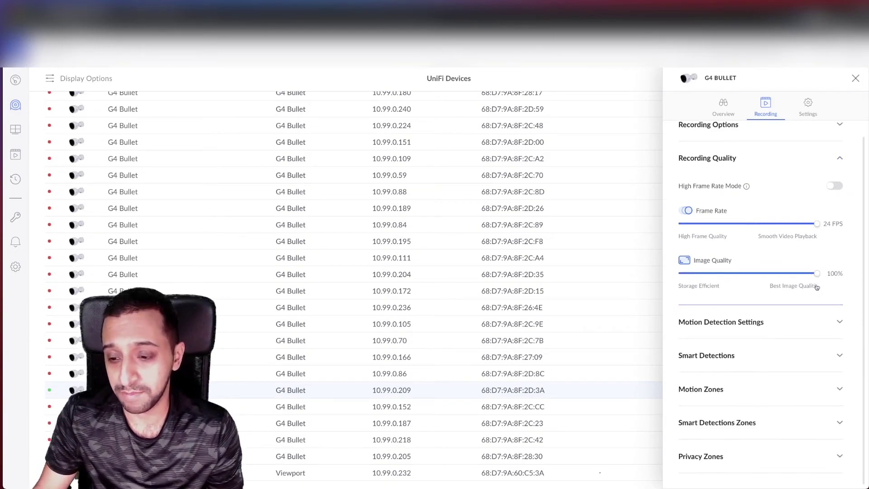
click(788, 317)
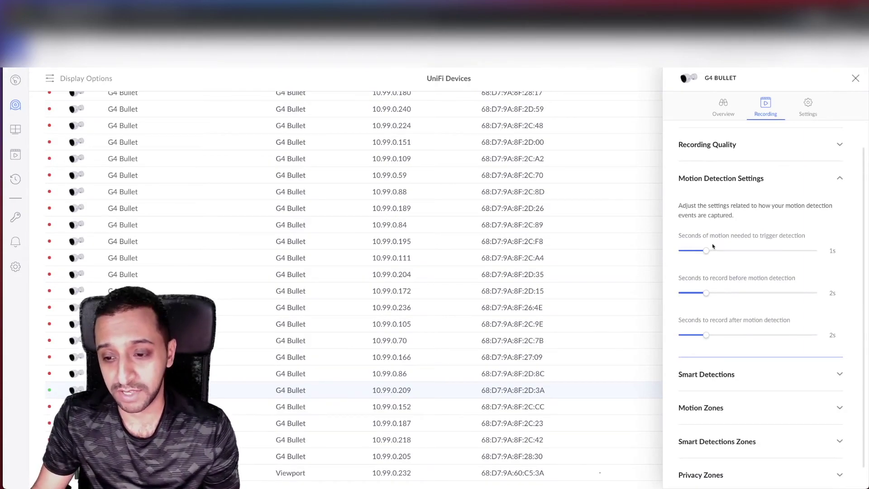
scroll(712, 253, down, 1)
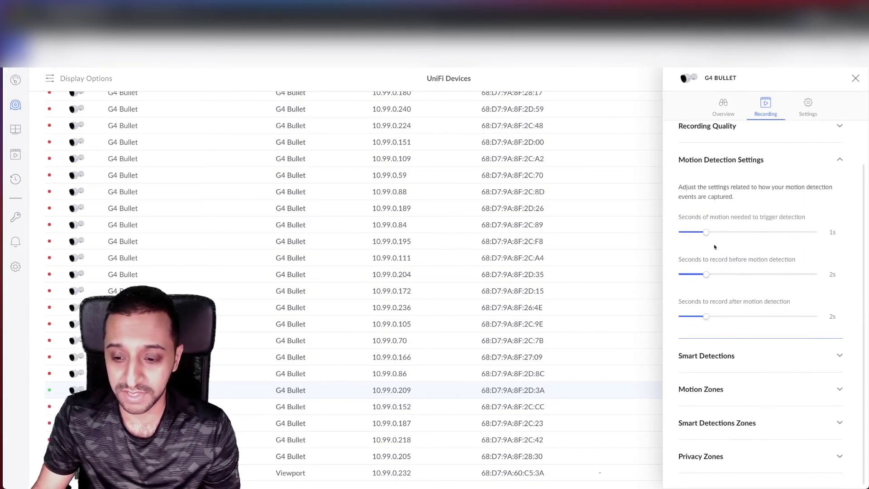
click(737, 360)
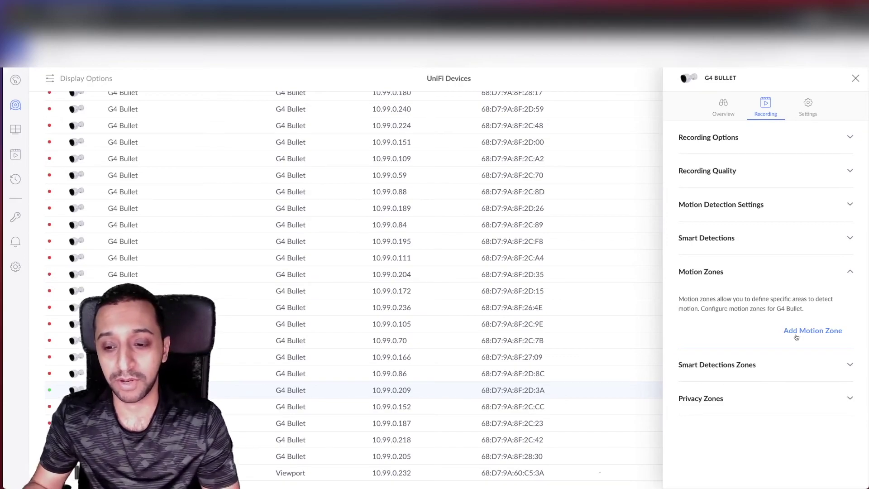
- Expand the Smart Detections Zones and Privacy Zones sections, finding no zones defined
click(794, 359)
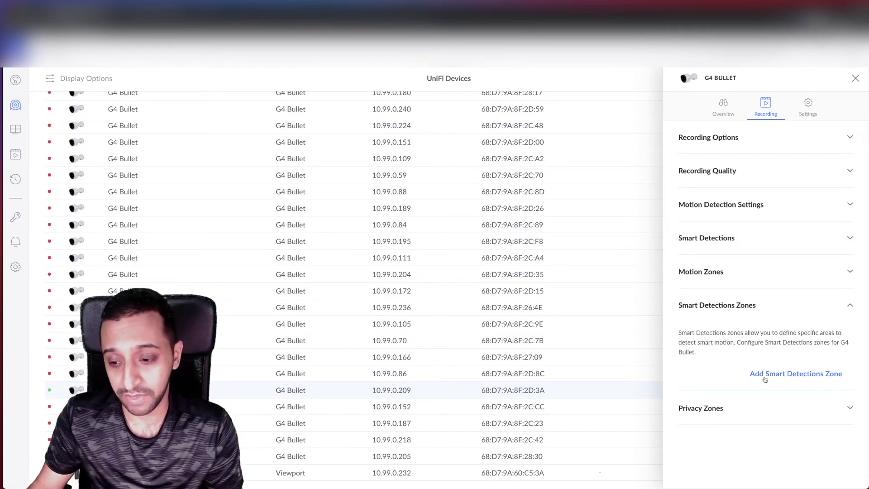
click(766, 411)
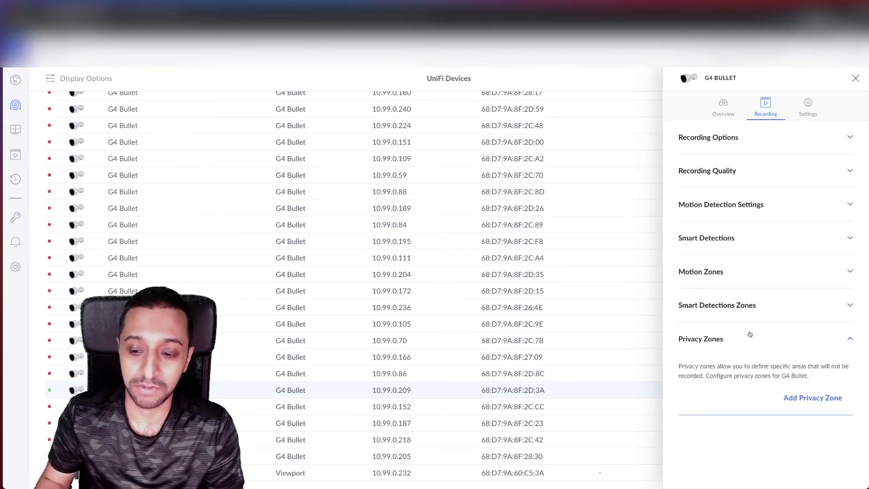